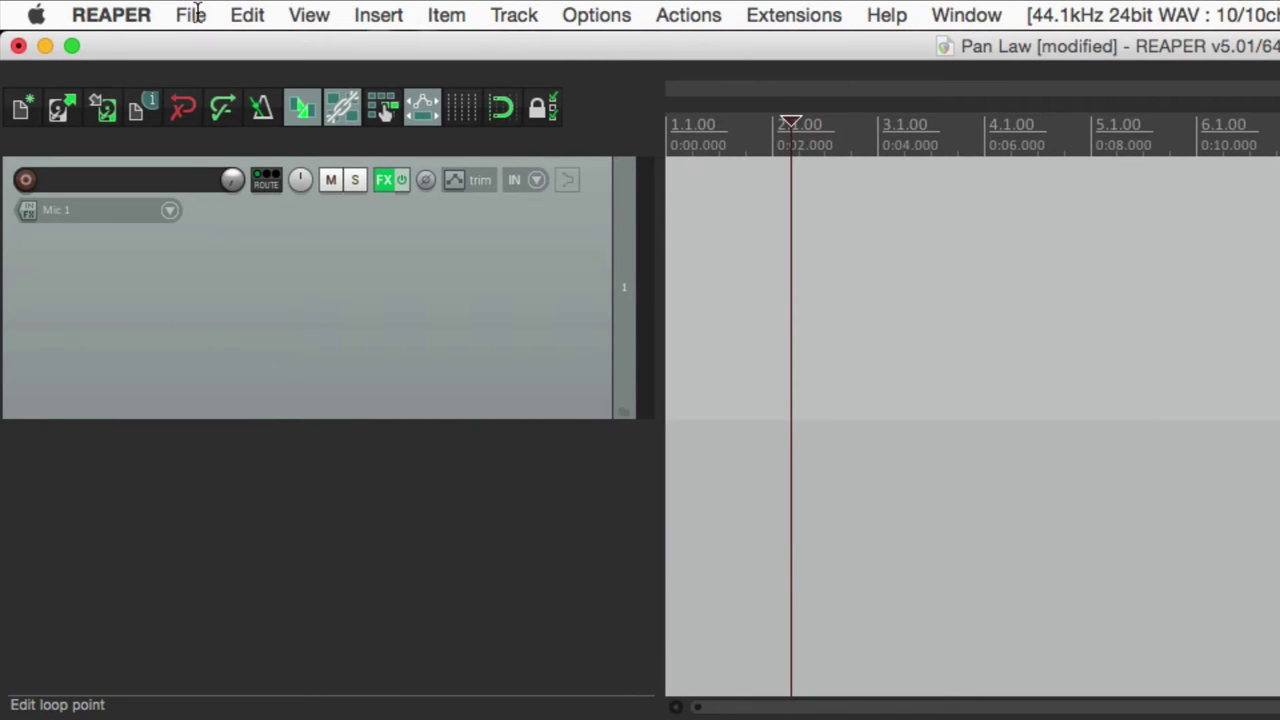
Review the project's advanced pan law and pan mode settings and accept them without changes.
{"action": "left_click", "coordinate": [193, 14]}
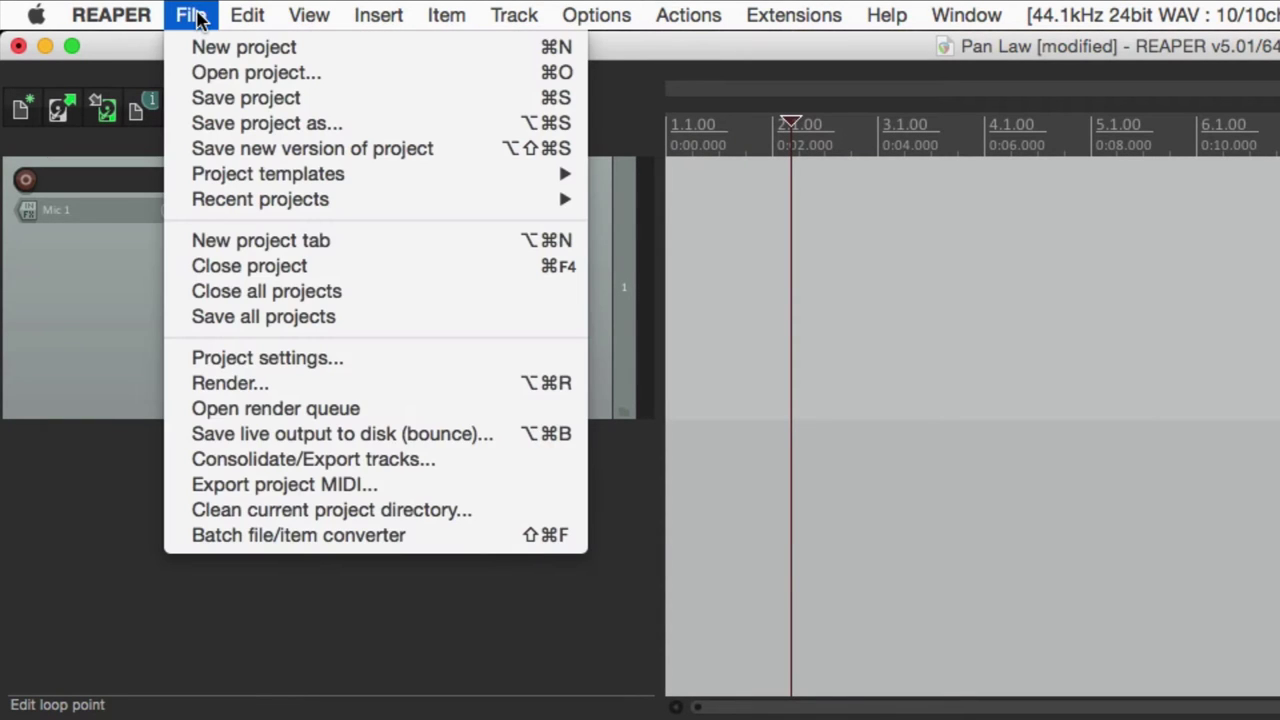
{"action": "left_click", "coordinate": [195, 360]}
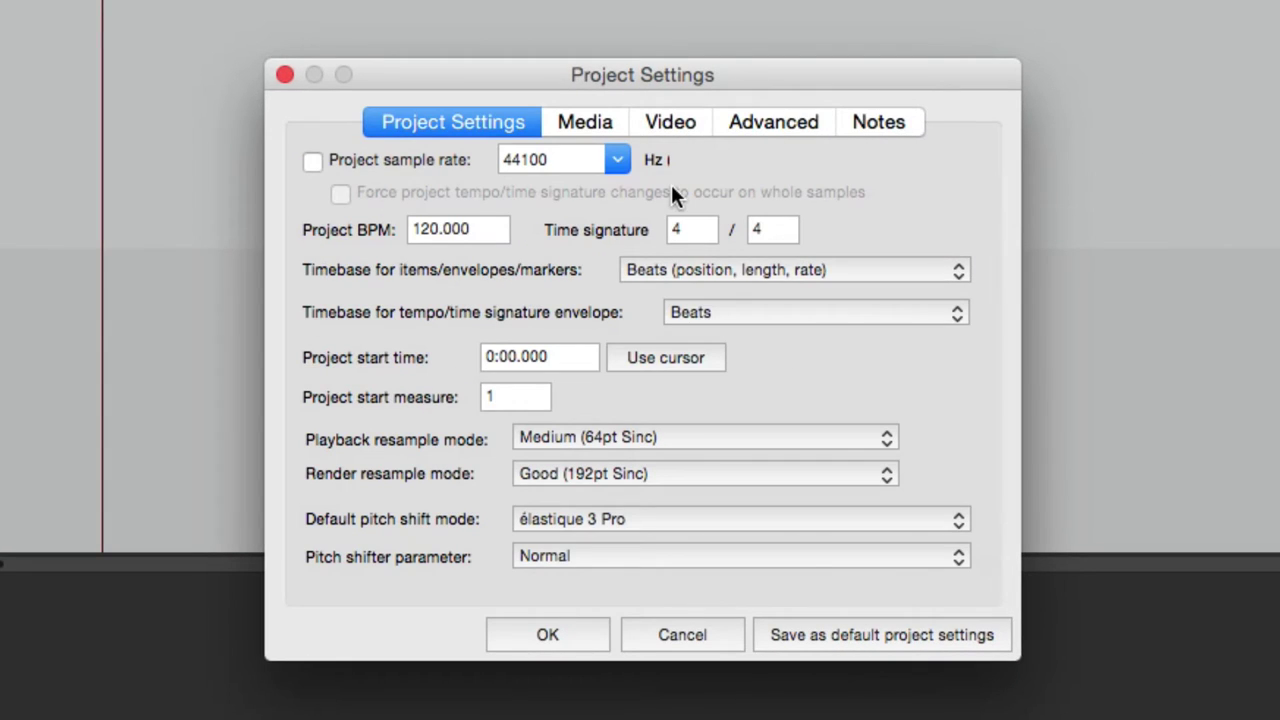
{"action": "left_click", "coordinate": [759, 130]}
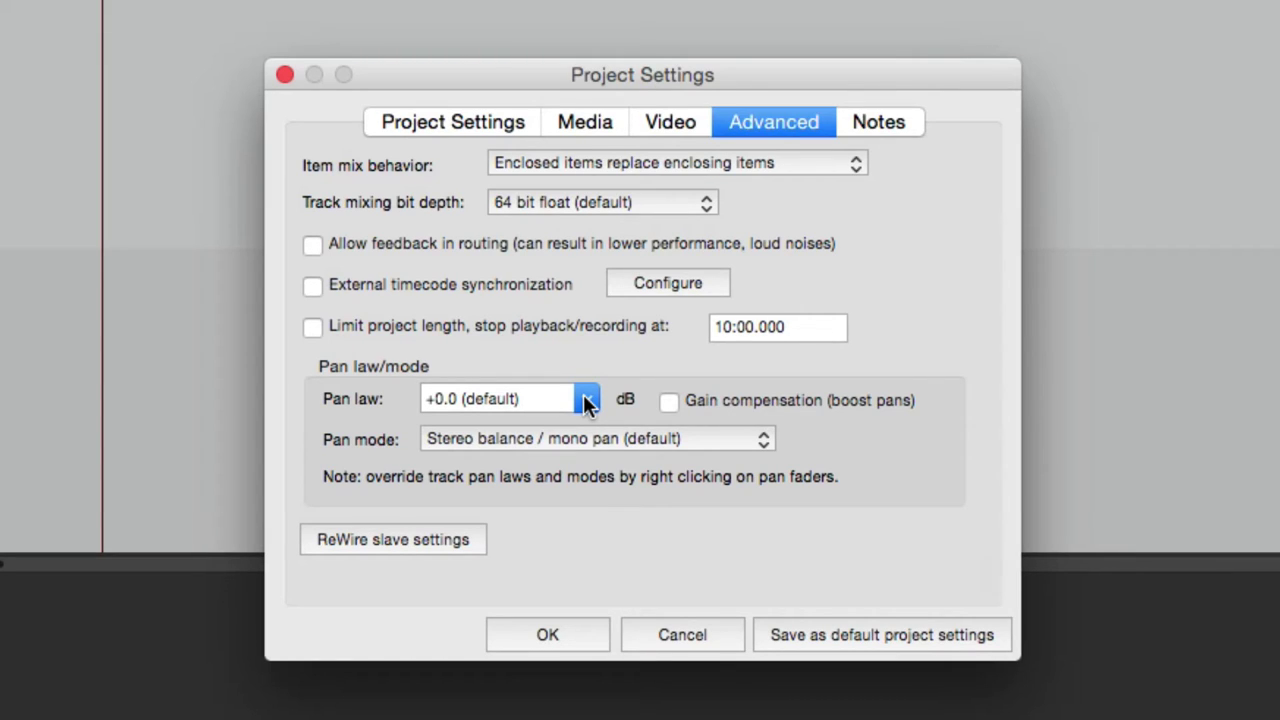
{"action": "left_click", "coordinate": [558, 634]}
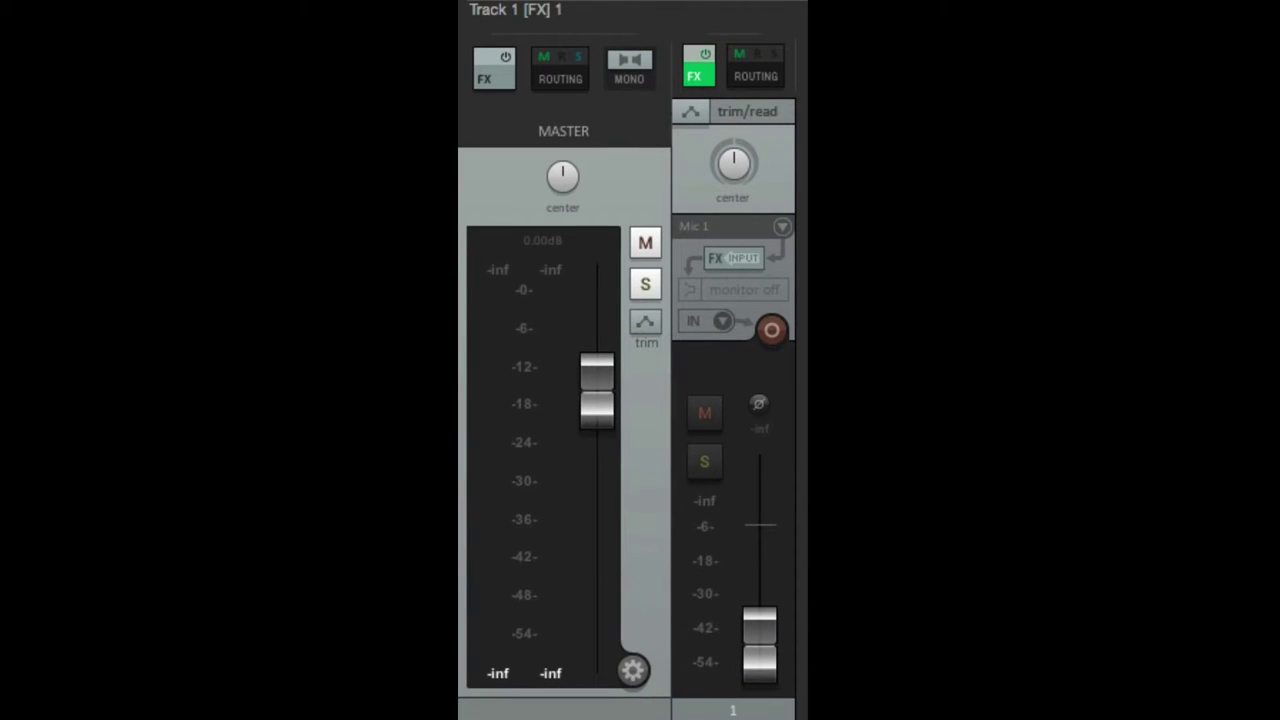
Reset track 1's volume to 0.00 dB, and check its level panned hard left, hard right and back at center.
{"action": "double_click", "coordinate": [770, 655]}
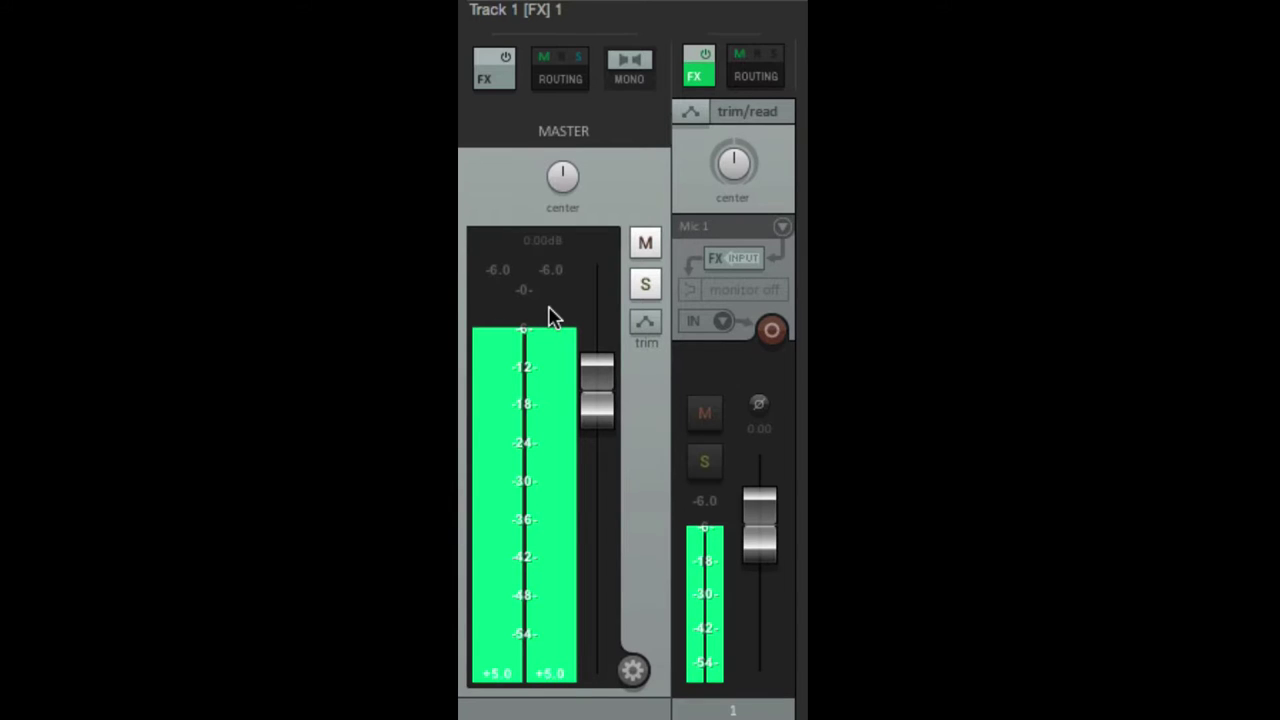
{"action": "scroll", "coordinate": [729, 163], "scroll_direction": "down", "scroll_amount": 10}
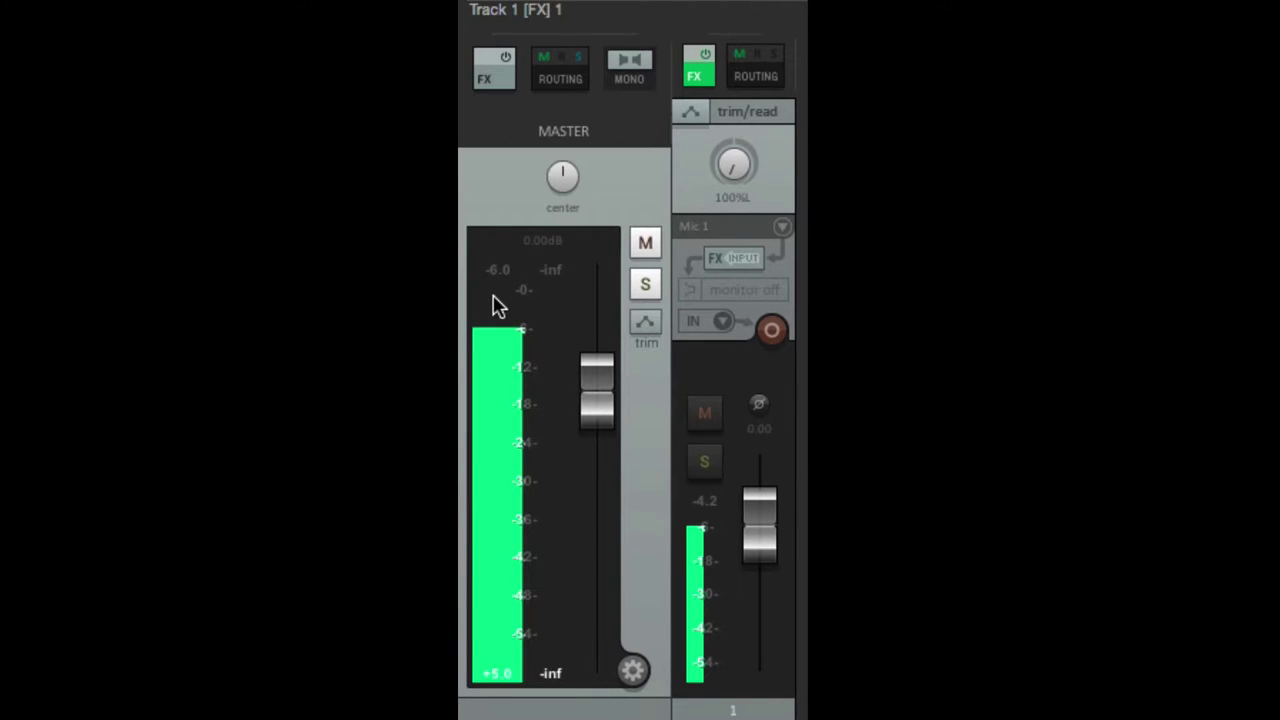
{"action": "scroll", "coordinate": [727, 170], "scroll_direction": "up", "scroll_amount": 20}
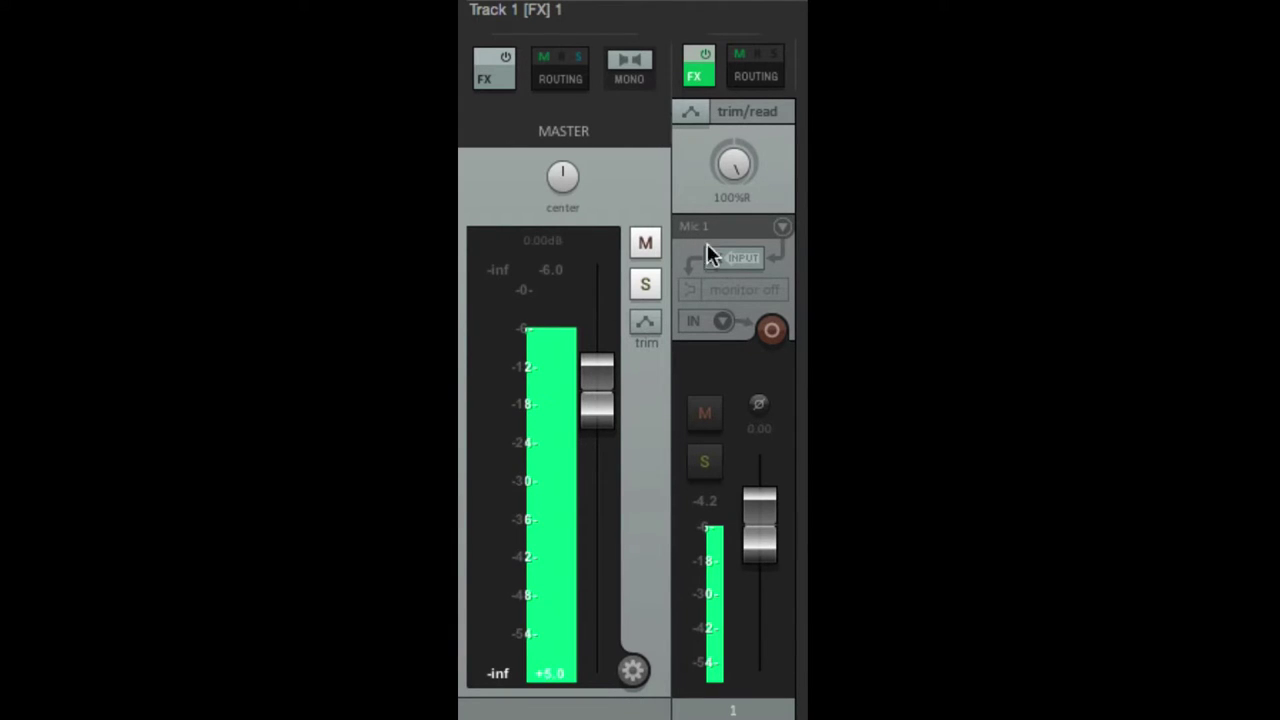
{"action": "double_click", "coordinate": [732, 164]}
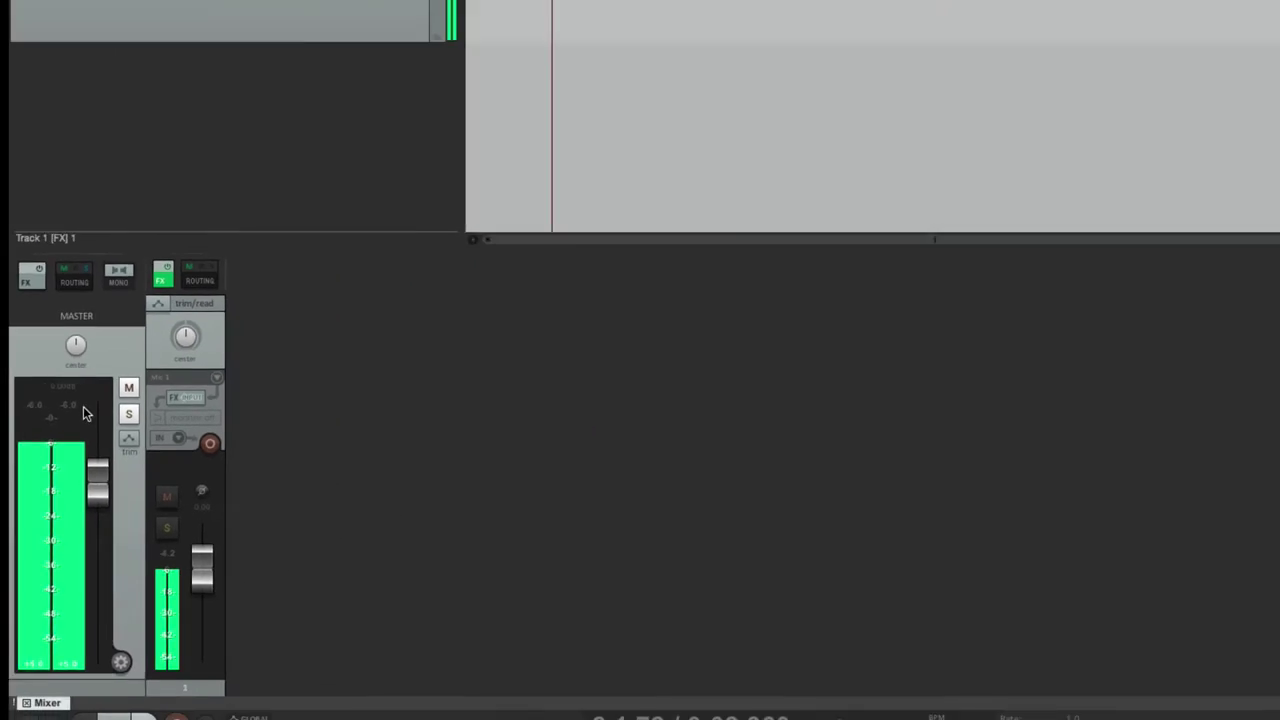
Set the project's pan law to -2.5 dB and apply the project settings.
{"action": "key", "text": "alt+Return"}
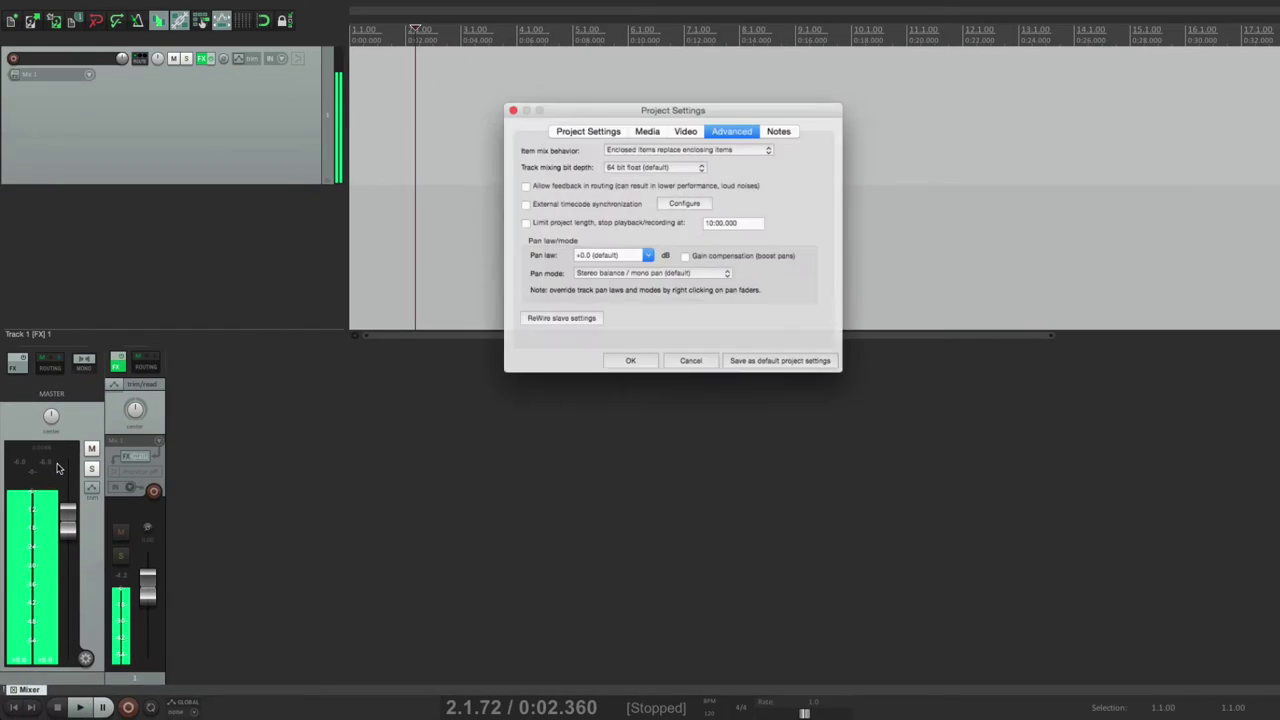
{"action": "left_click", "coordinate": [573, 397]}
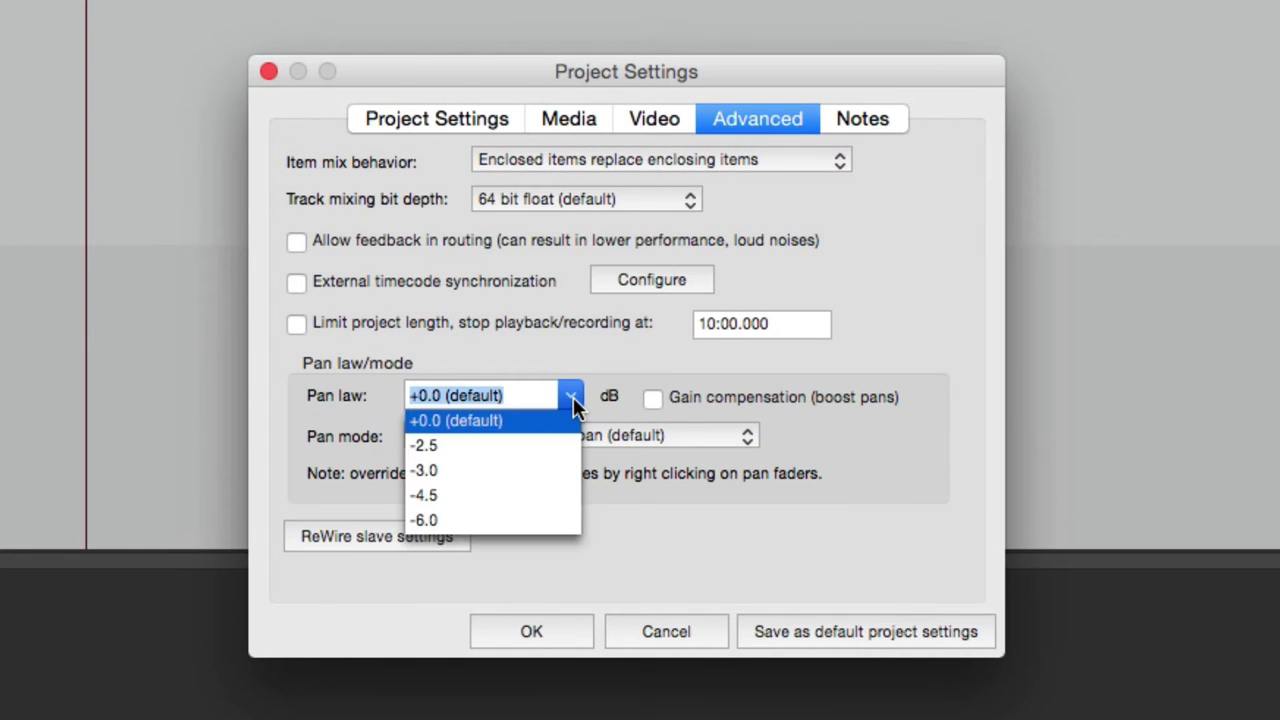
{"action": "left_click", "coordinate": [548, 445]}
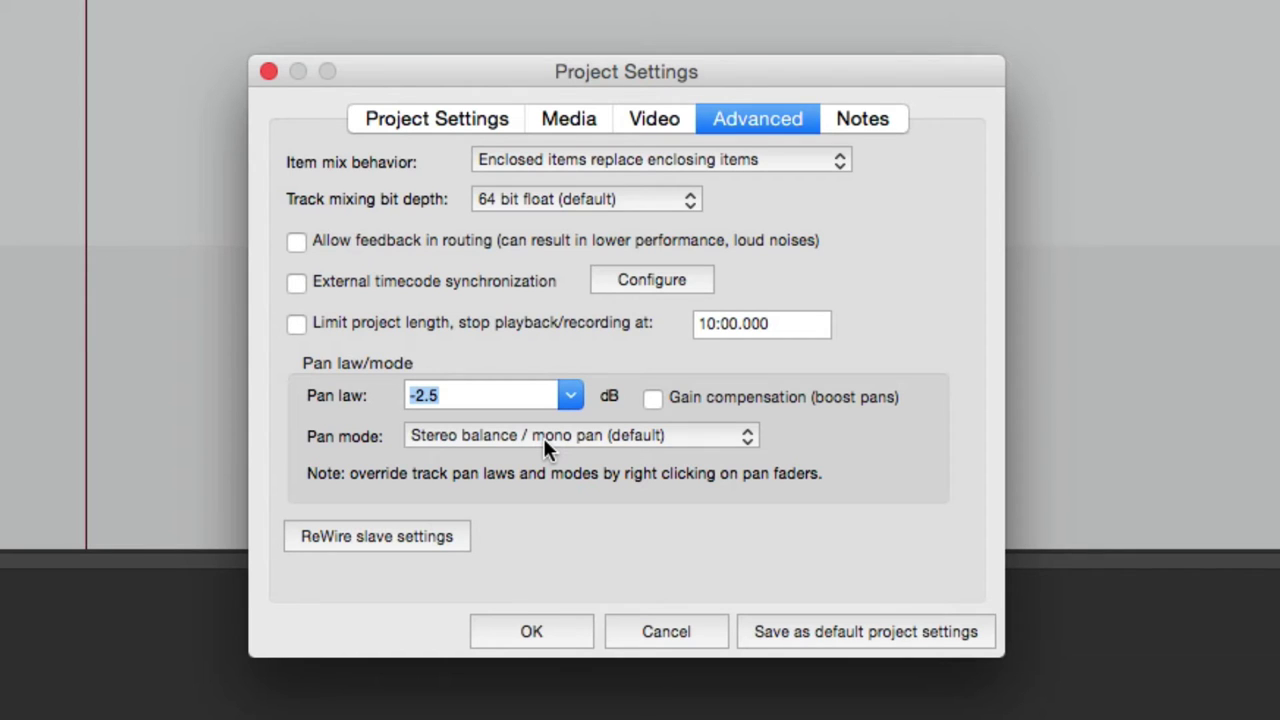
{"action": "left_click", "coordinate": [543, 651]}
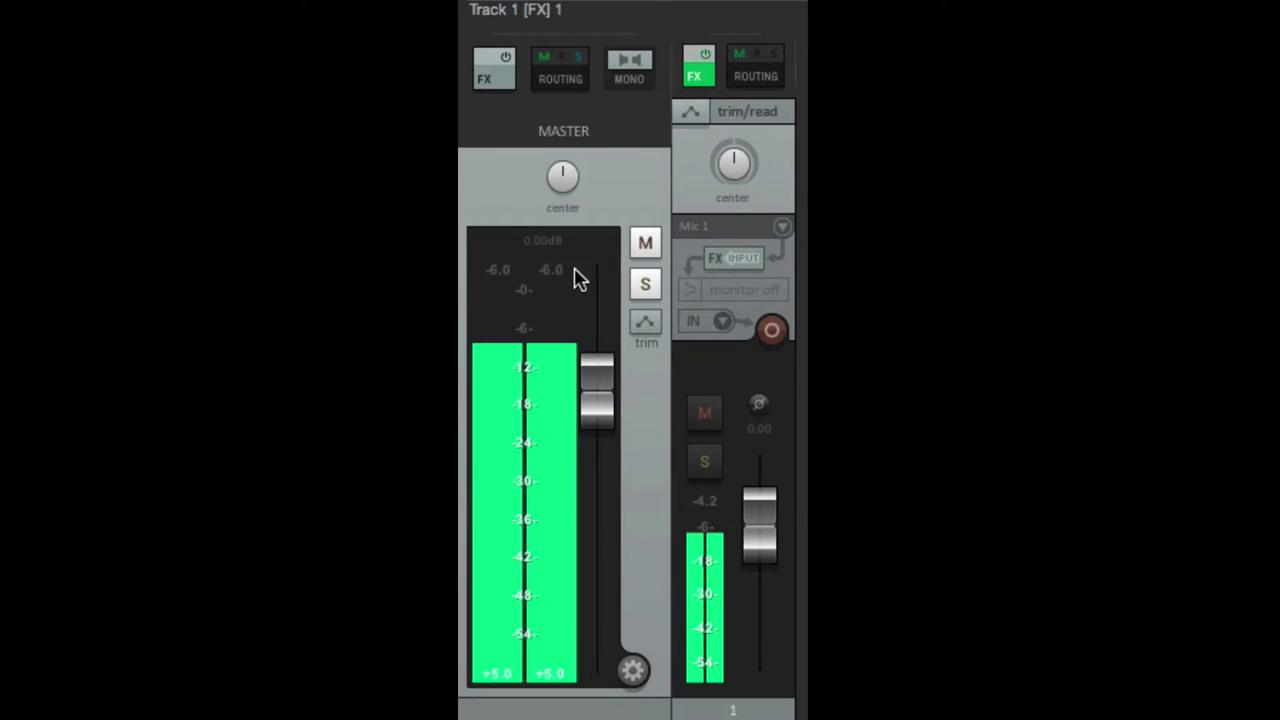
Compare the master levels with track 1 panned 100% left, 100% right and back at center, resetting the peak readouts.
{"action": "left_click", "coordinate": [565, 284]}
{"action": "left_click_drag", "start_coordinate": [739, 168], "coordinate": [739, 260]}
{"action": "left_click", "coordinate": [534, 300]}
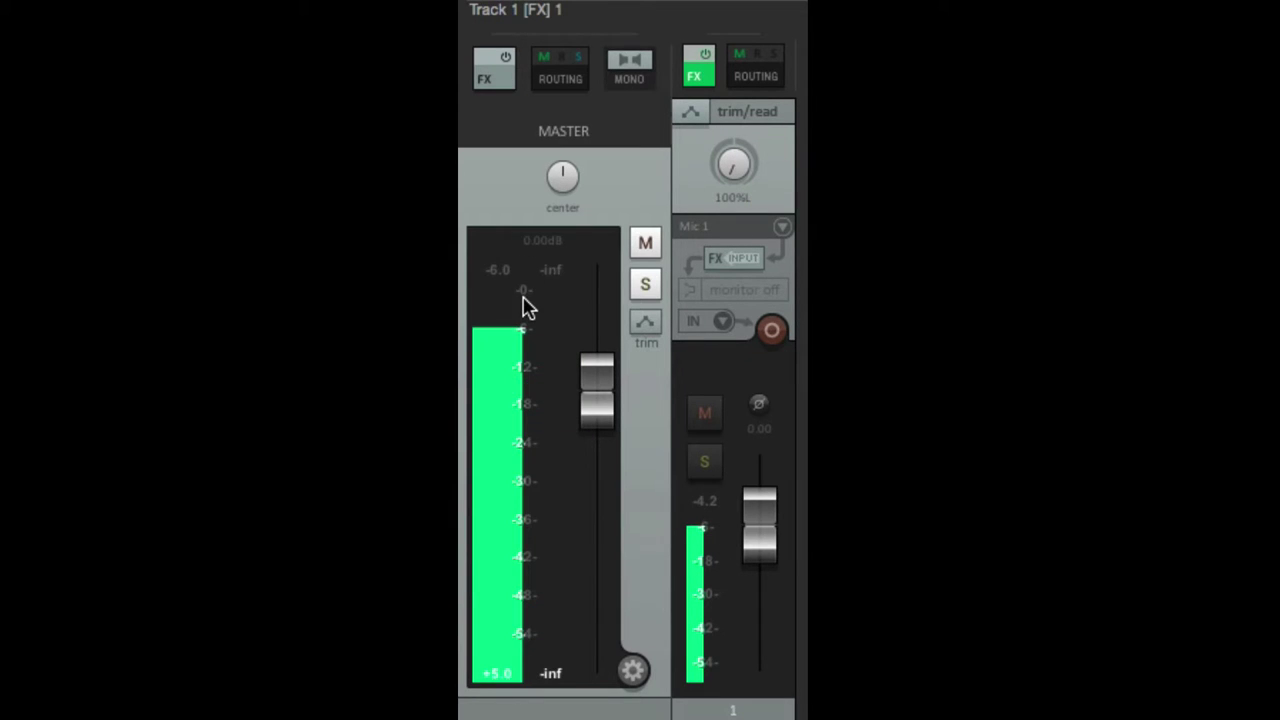
{"action": "mouse_move", "coordinate": [731, 163]}
{"action": "left_mouse_down"}
{"action": "mouse_move", "coordinate": [731, 110]}
{"action": "mouse_move", "coordinate": [733, 170]}
{"action": "left_mouse_up"}
{"action": "left_click", "coordinate": [565, 302]}
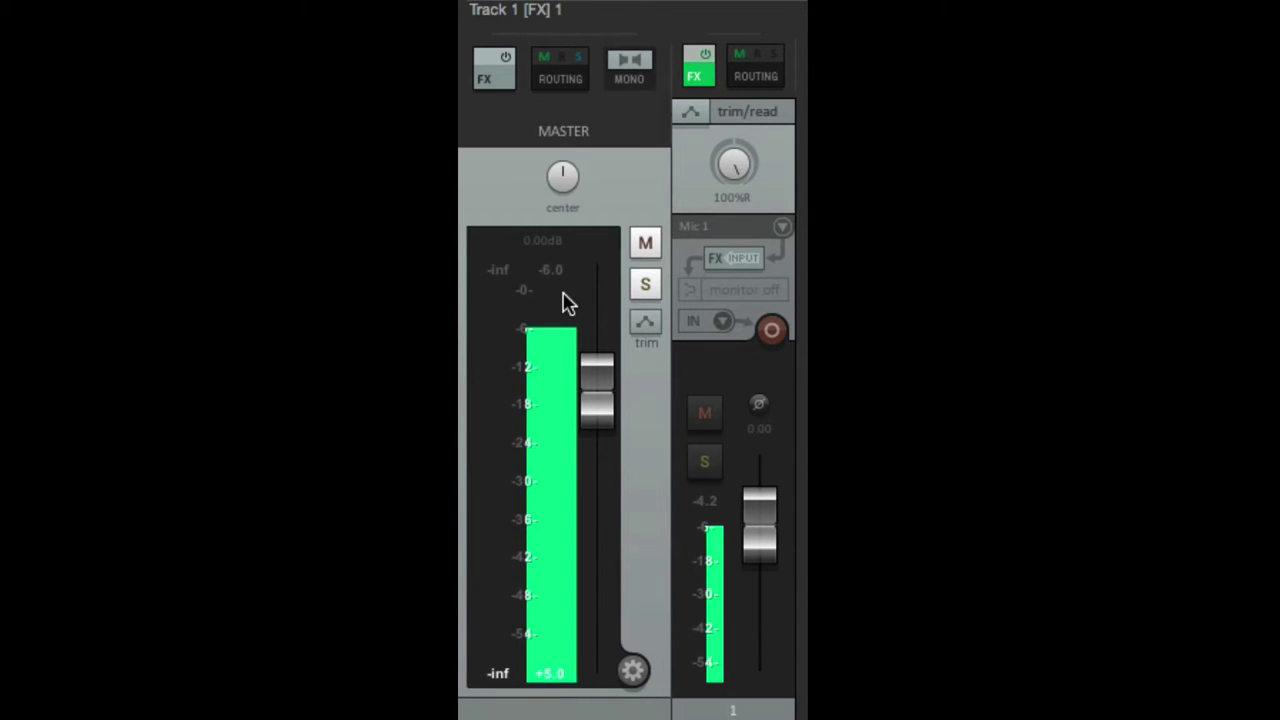
{"action": "double_click", "coordinate": [729, 167]}
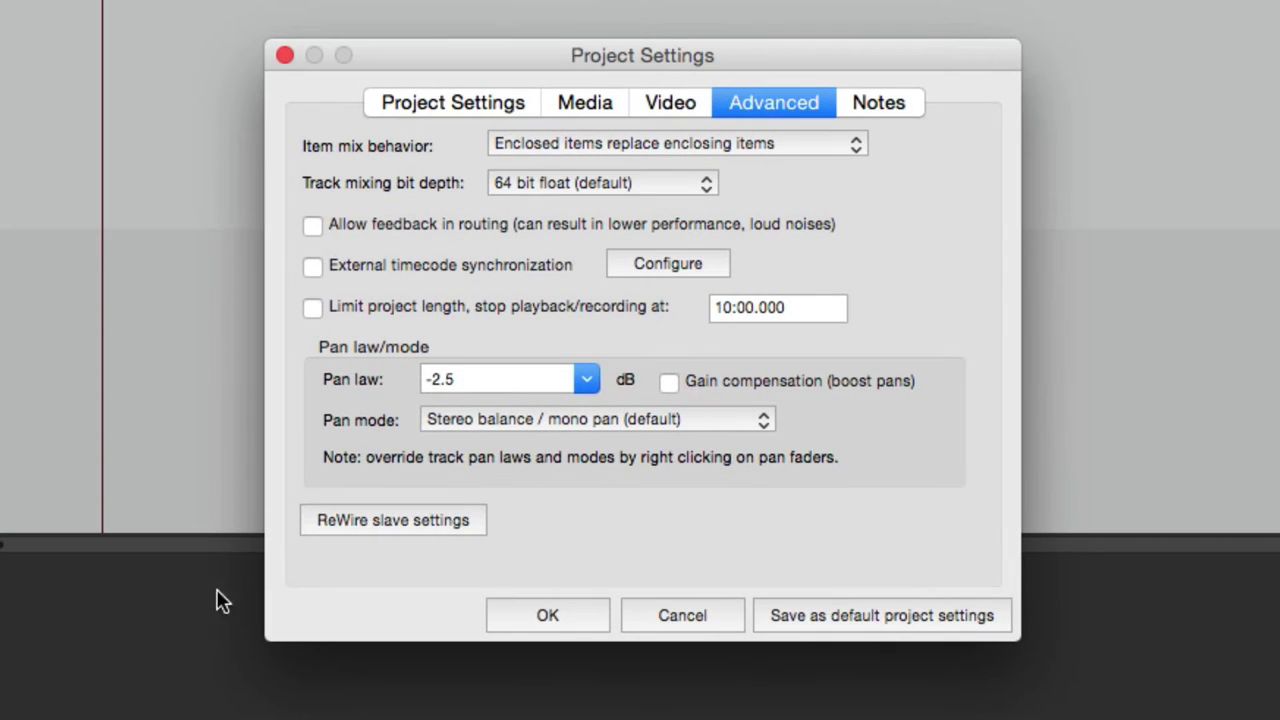
Set the pan law to -3.0 dB and compare levels with track 1 panned hard left, hard right and back at center.
{"action": "left_click", "coordinate": [587, 381]}
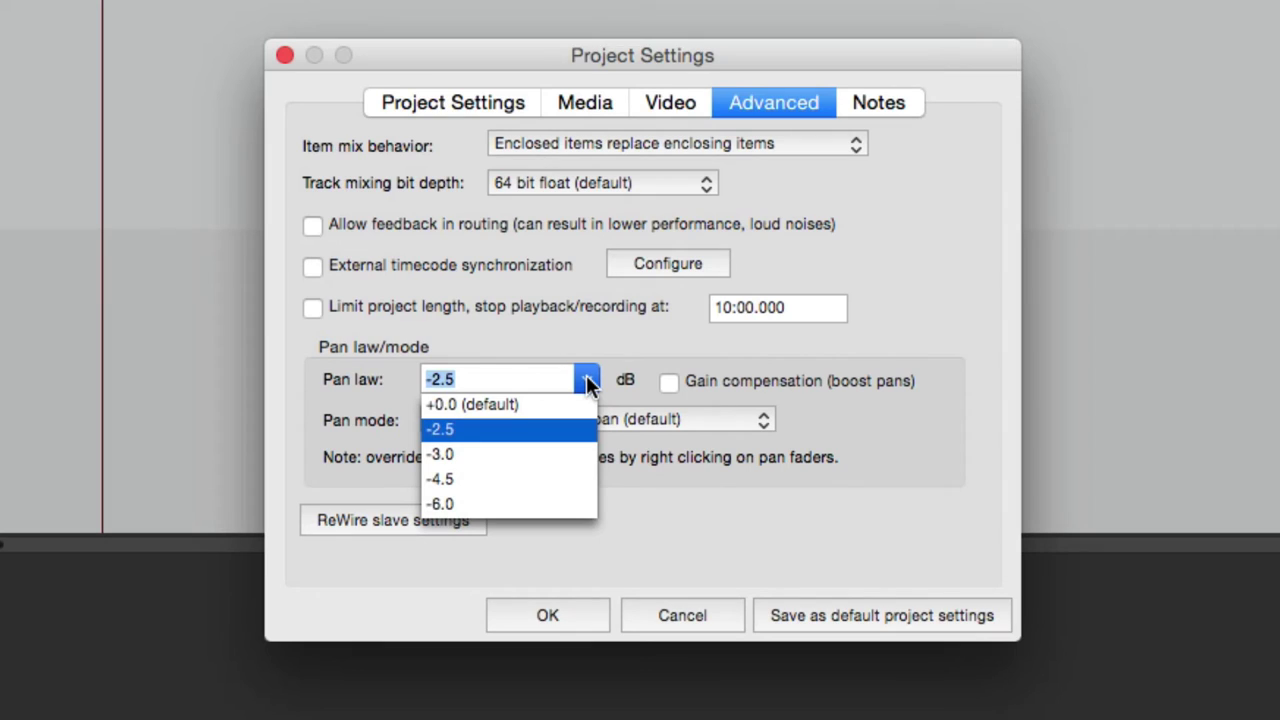
{"action": "left_click", "coordinate": [481, 454]}
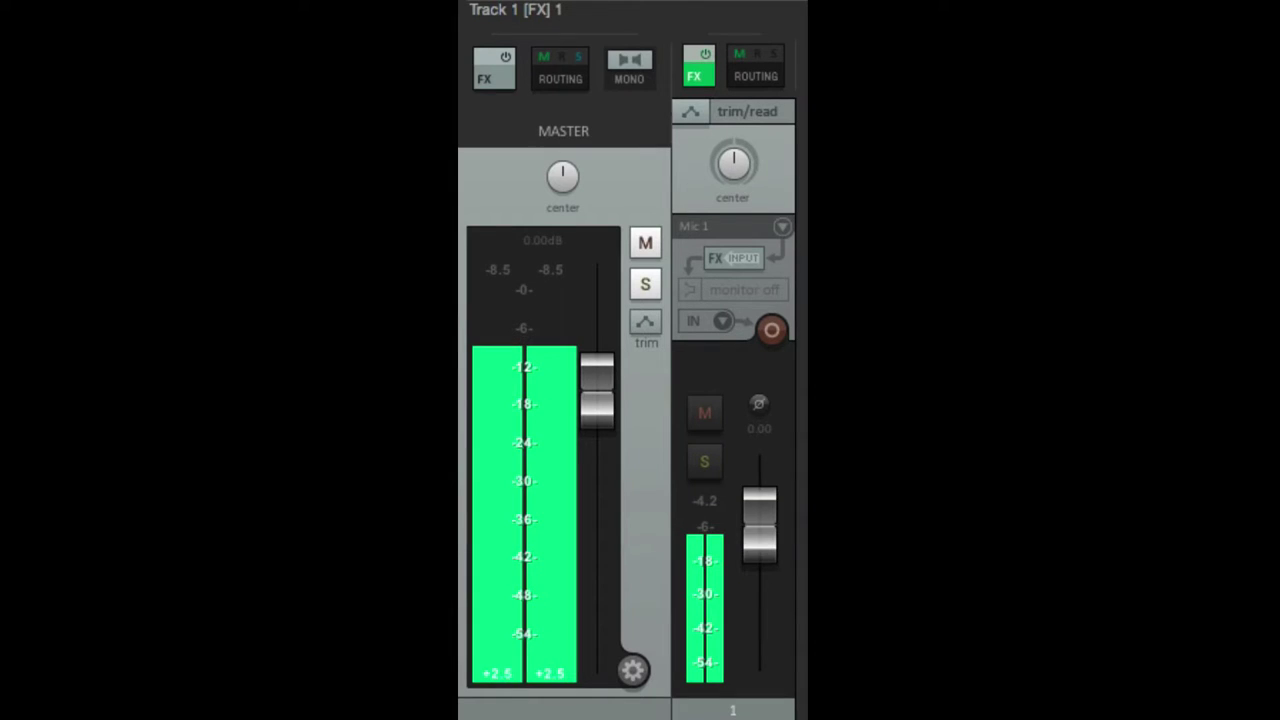
{"action": "left_click_drag", "start_coordinate": [743, 158], "coordinate": [743, 260]}
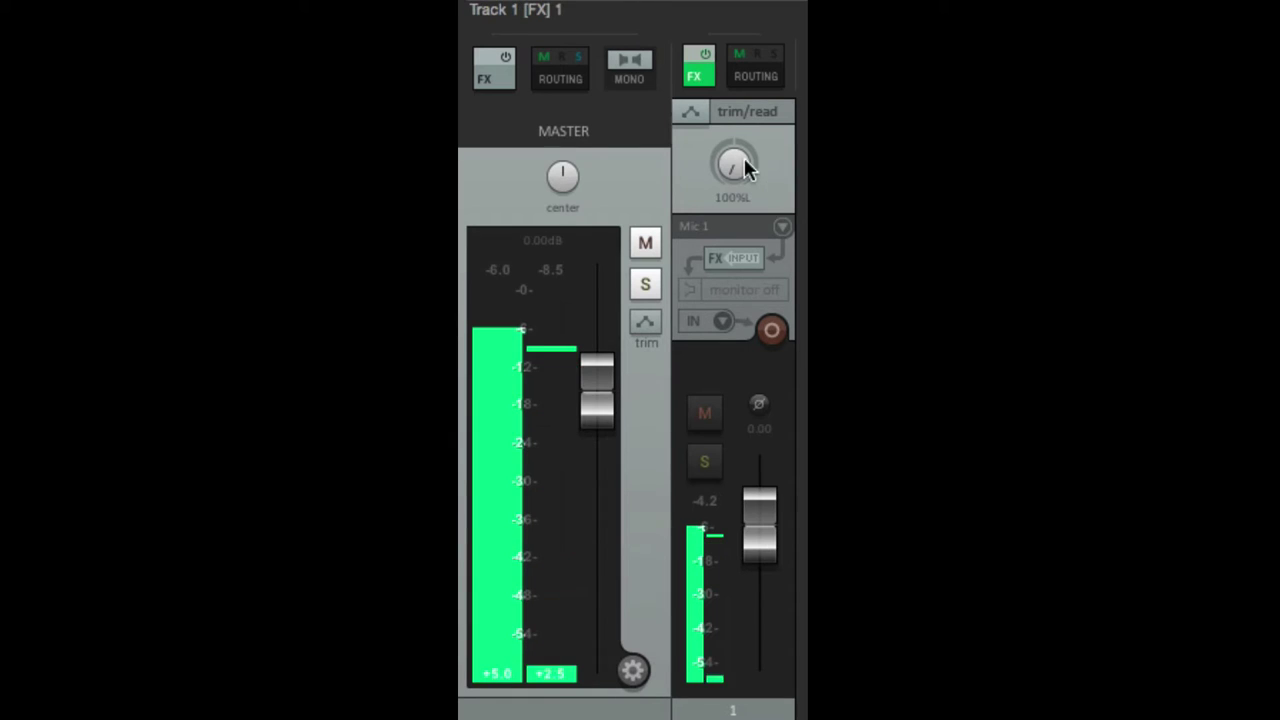
{"action": "left_click_drag", "start_coordinate": [742, 160], "coordinate": [731, 207]}
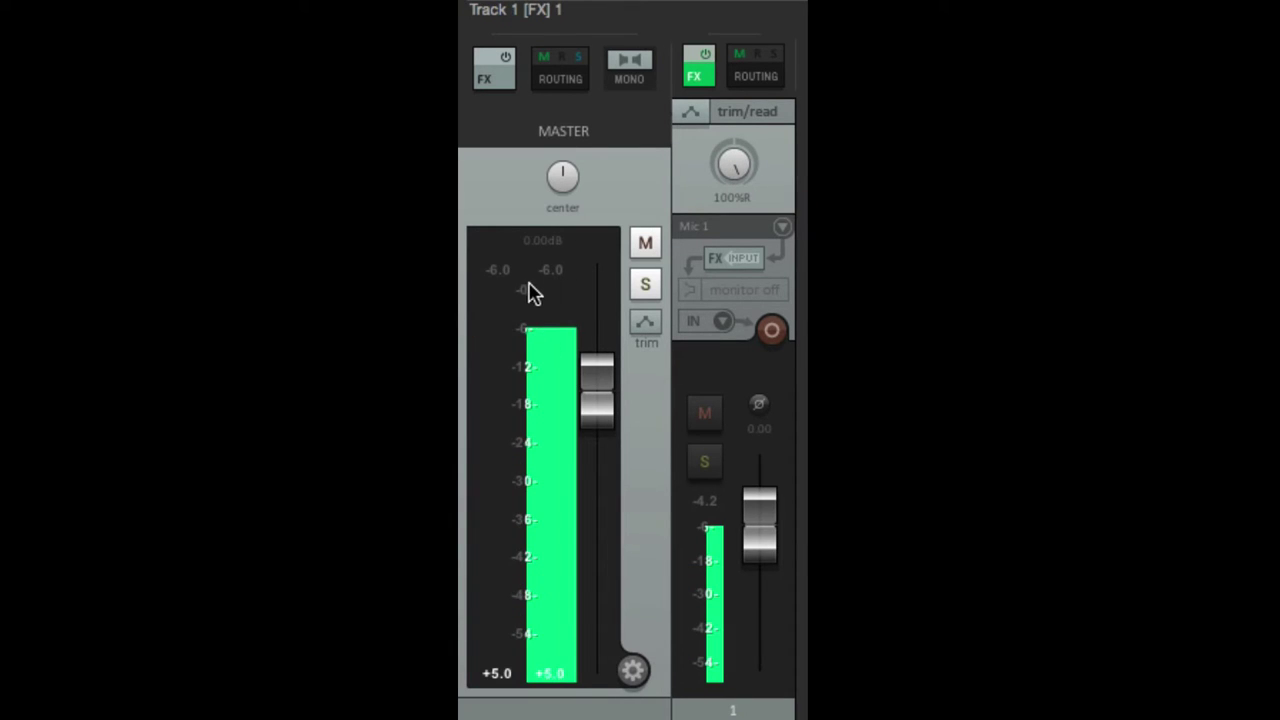
{"action": "double_click", "coordinate": [731, 172]}
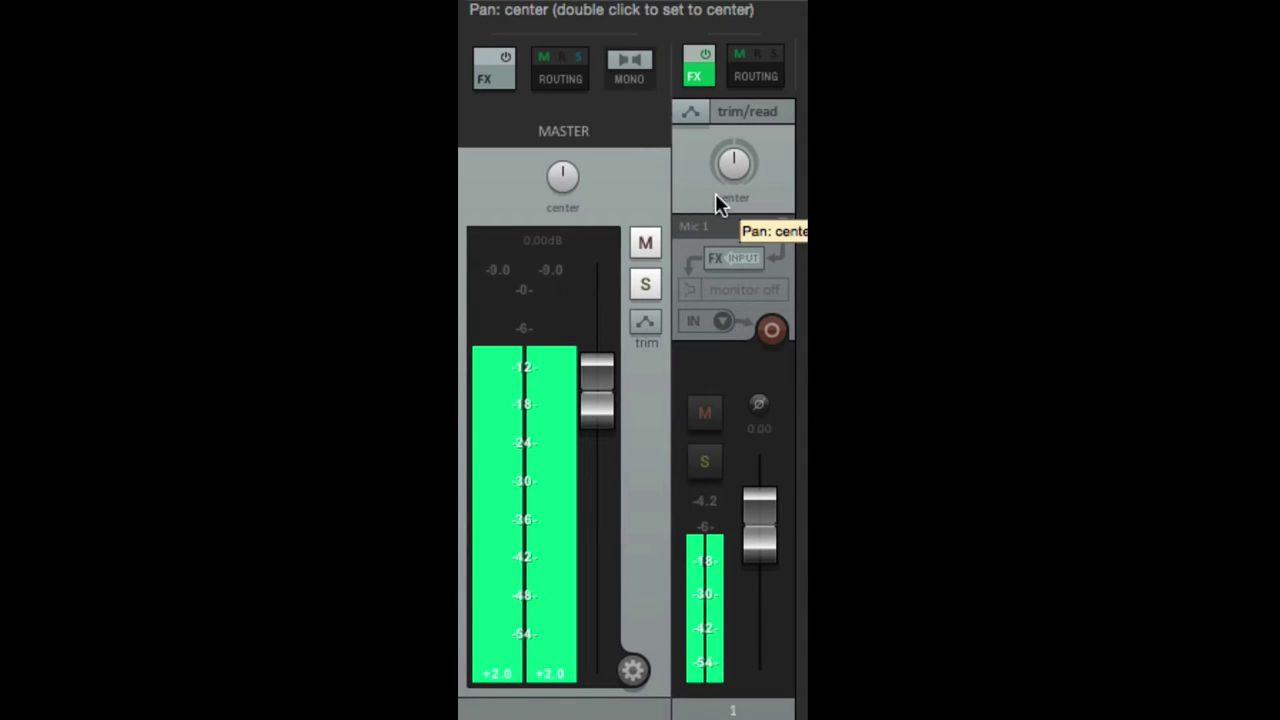
{"action": "mouse_move", "coordinate": [715, 197]}
{"action": "left_mouse_down"}
{"action": "mouse_move", "coordinate": [715, 300]}
{"action": "mouse_move", "coordinate": [715, 200]}
{"action": "left_mouse_up"}
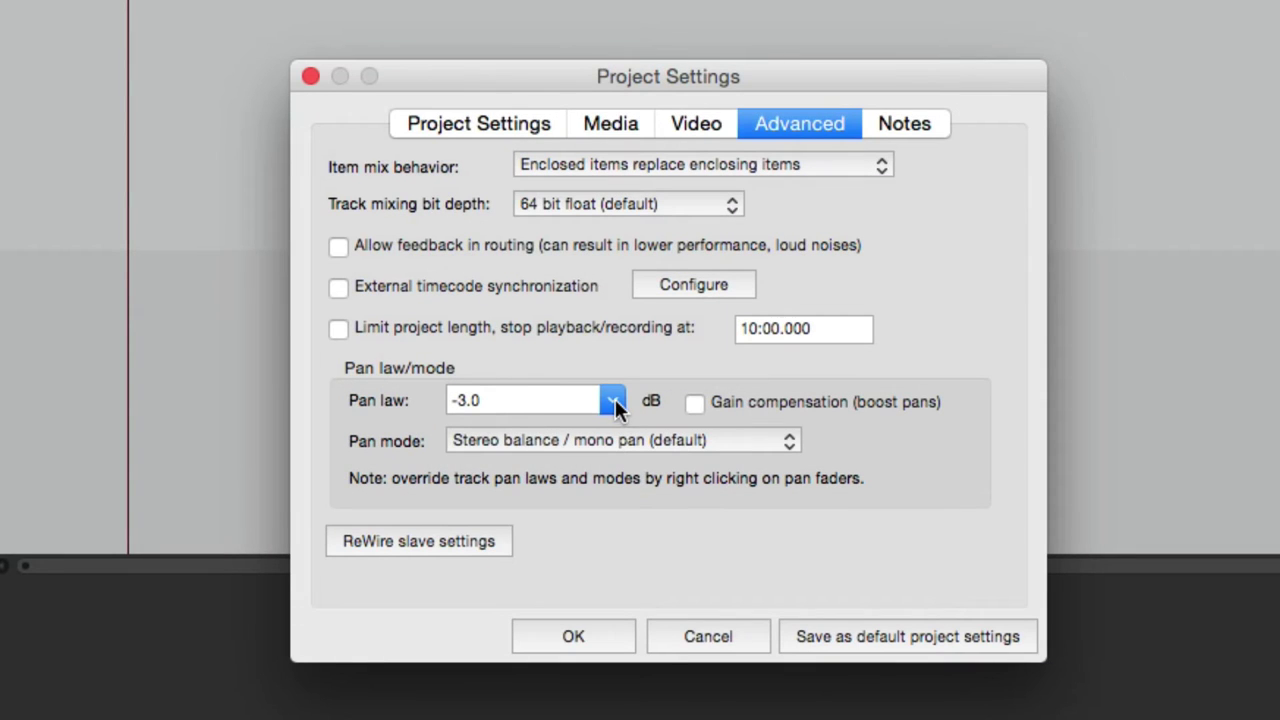
Set the pan law to -4.5 dB and compare track 1's levels while panning it from side to side and back to center.
{"action": "left_click", "coordinate": [613, 401]}
{"action": "left_click", "coordinate": [561, 499]}
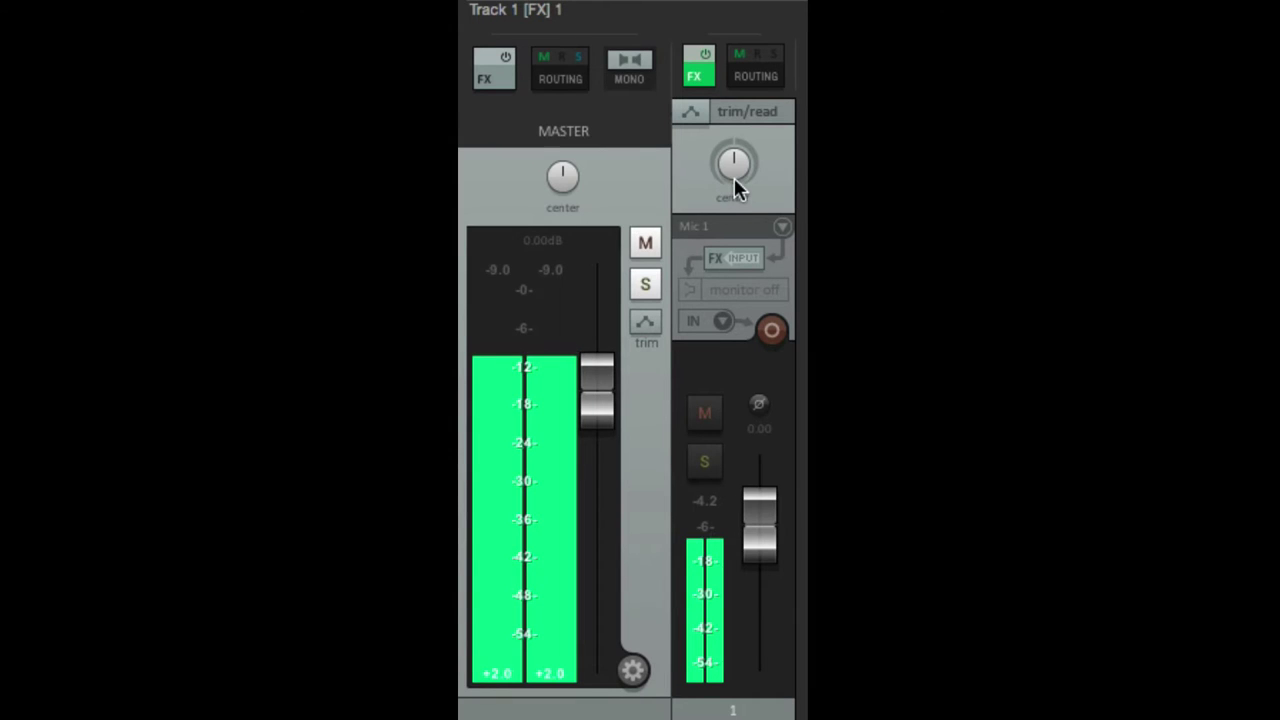
{"action": "mouse_move", "coordinate": [734, 177]}
{"action": "left_mouse_down"}
{"action": "mouse_move", "coordinate": [714, 173]}
{"action": "mouse_move", "coordinate": [738, 163]}
{"action": "left_mouse_up"}
{"action": "mouse_move", "coordinate": [738, 163]}
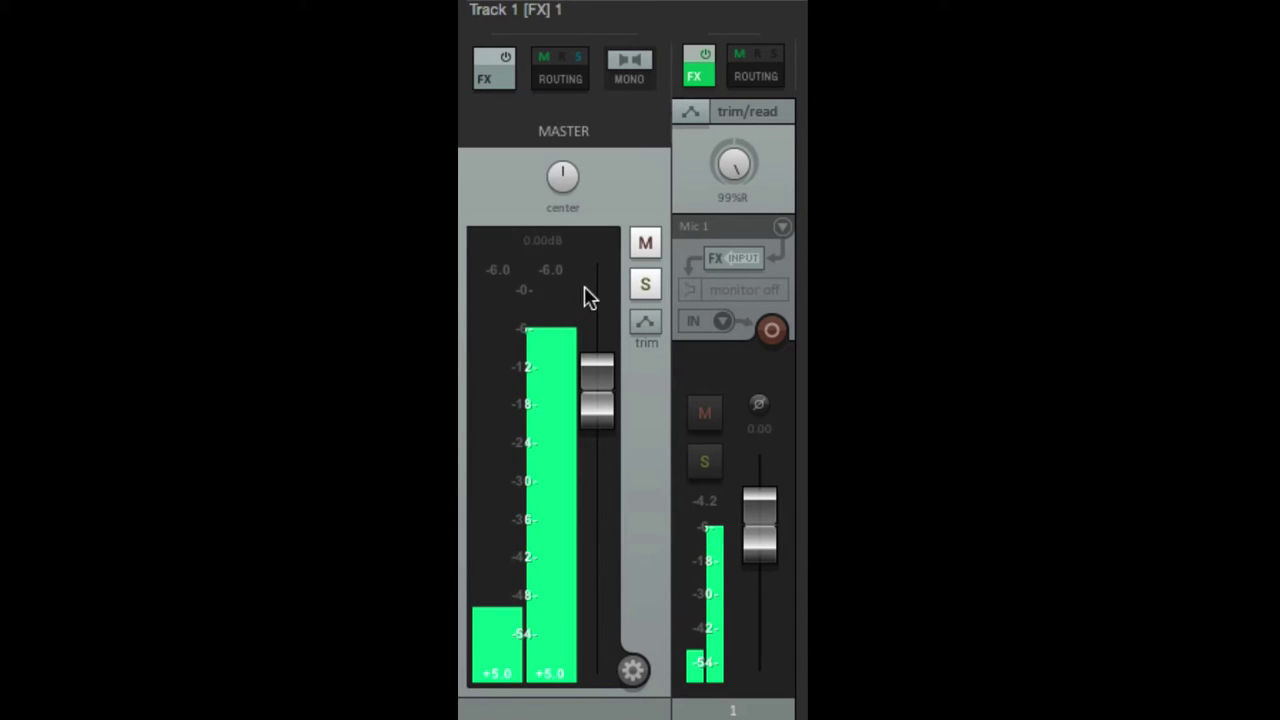
{"action": "double_click", "coordinate": [740, 165]}
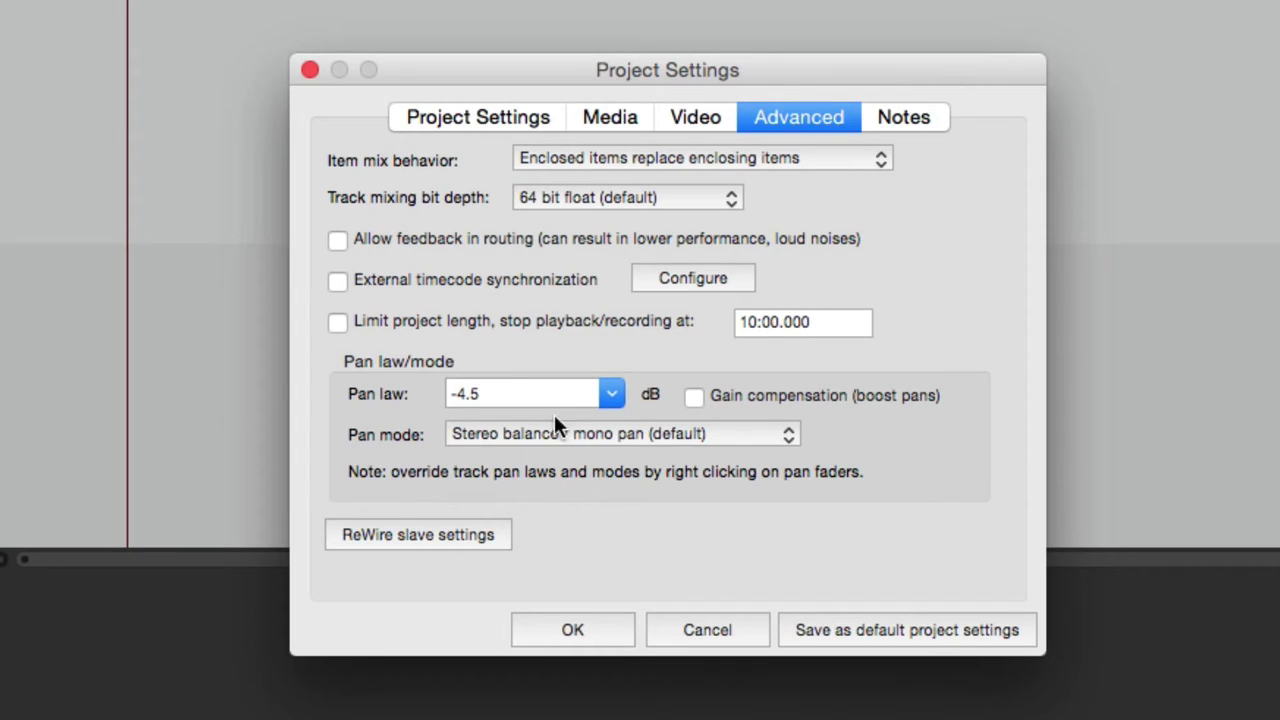
Select the -6.0 dB pan law and return it to +0.0 (default).
{"action": "left_click", "coordinate": [612, 395]}
{"action": "left_click", "coordinate": [556, 518]}
{"action": "left_click", "coordinate": [610, 394]}
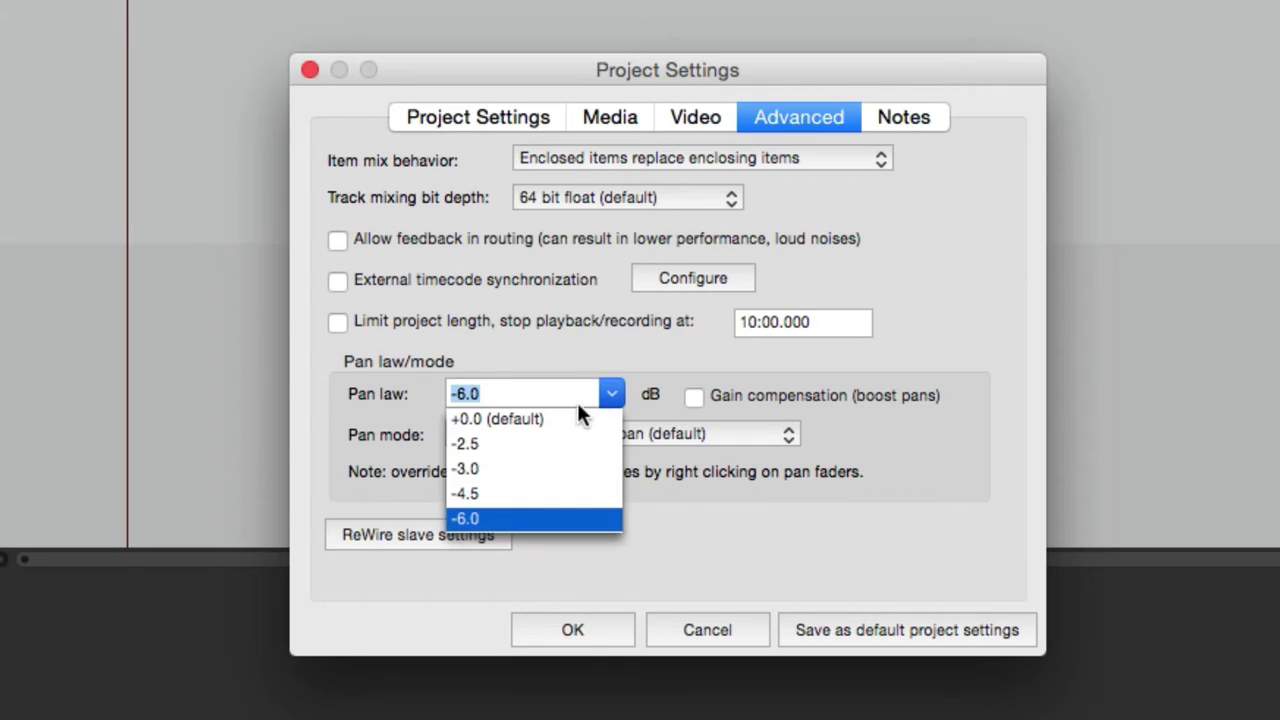
{"action": "left_click", "coordinate": [560, 419]}
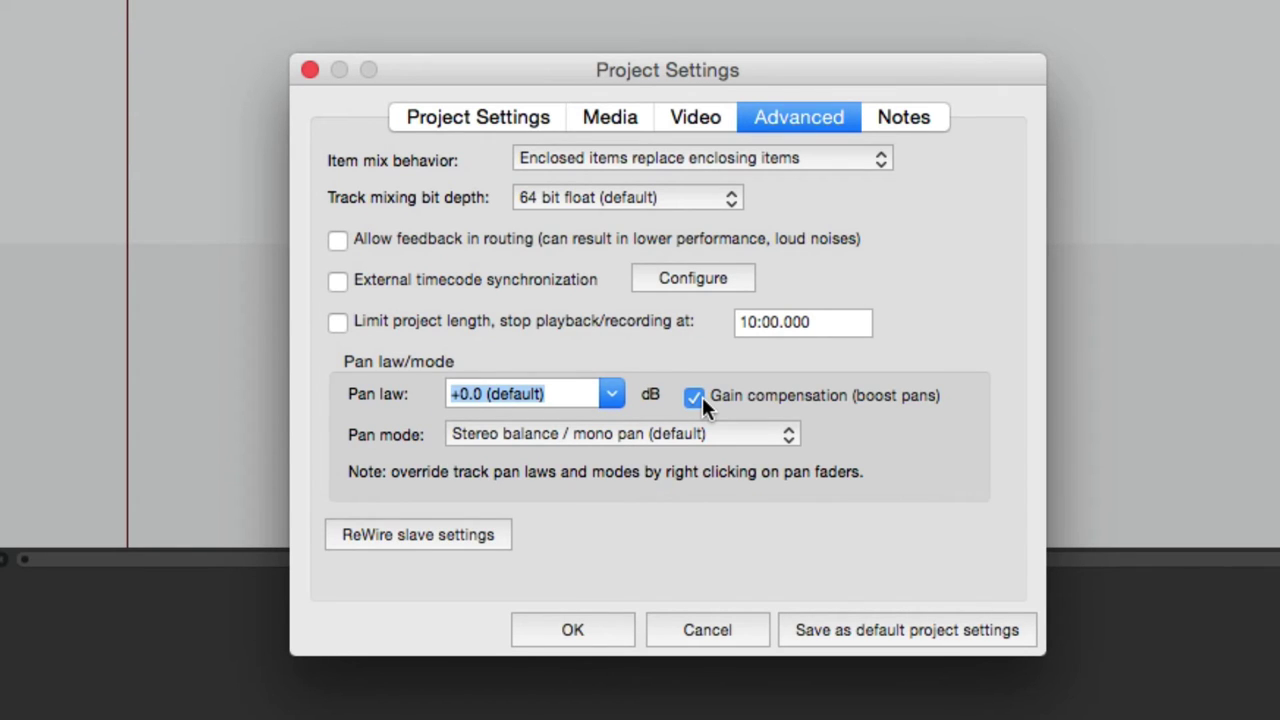
Set the pan law to -3.0 dB with gain compensation (boost pans) enabled and apply the project settings.
{"action": "left_click", "coordinate": [611, 396]}
{"action": "left_click", "coordinate": [576, 462]}
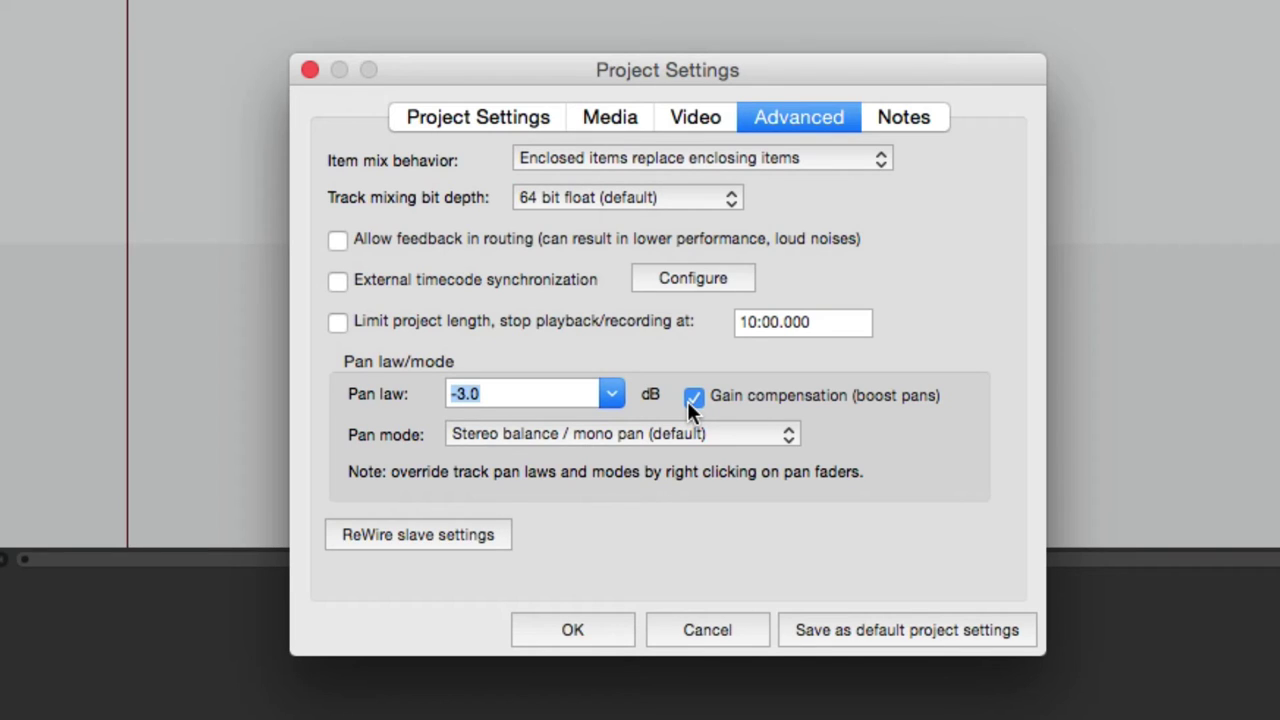
{"action": "left_click", "coordinate": [586, 626]}
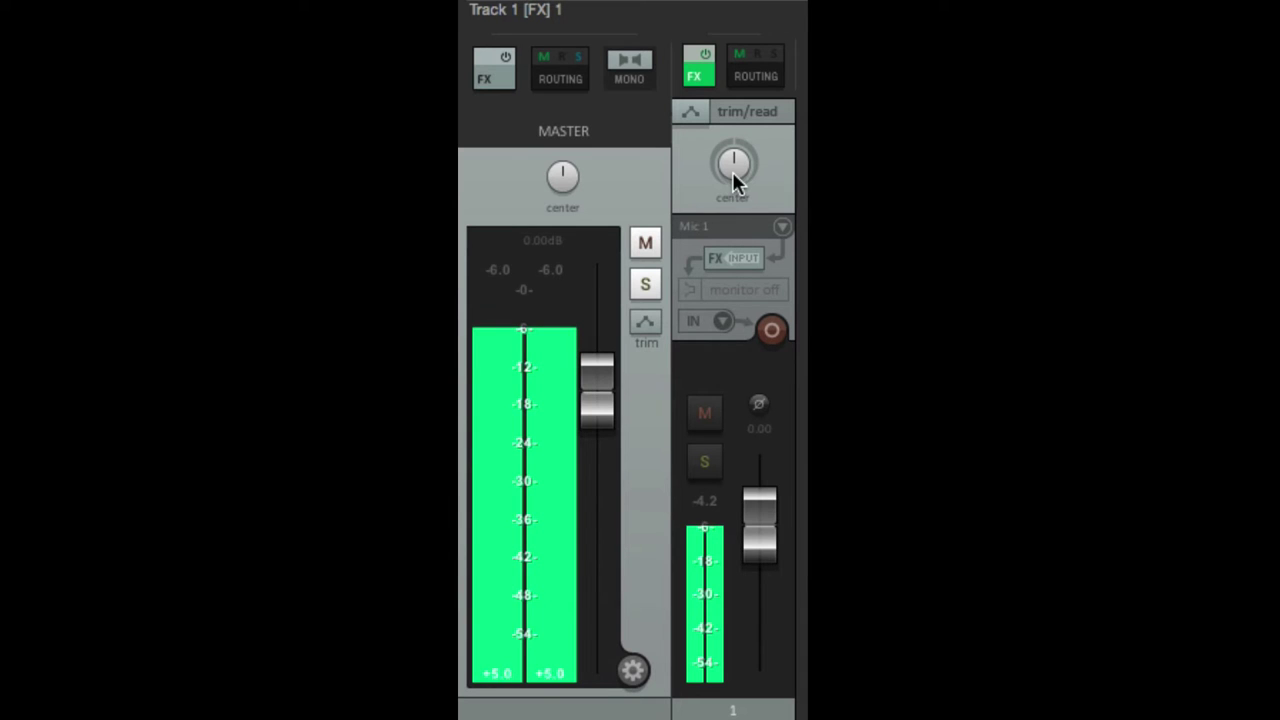
Check the gain-compensated master levels with track 1 panned 100% left, 100% right and back at center.
{"action": "left_click_drag", "start_coordinate": [732, 171], "coordinate": [731, 167]}
{"action": "left_click", "coordinate": [537, 280]}
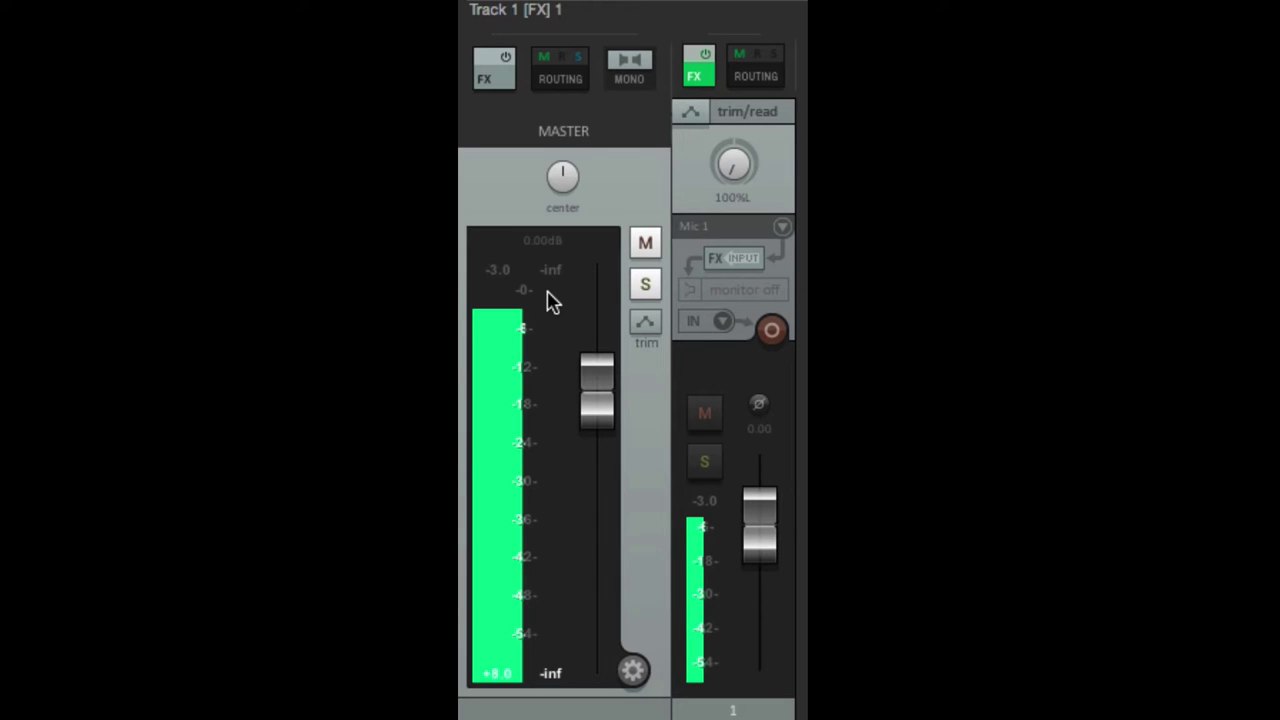
{"action": "left_click_drag", "start_coordinate": [731, 166], "coordinate": [731, 100]}
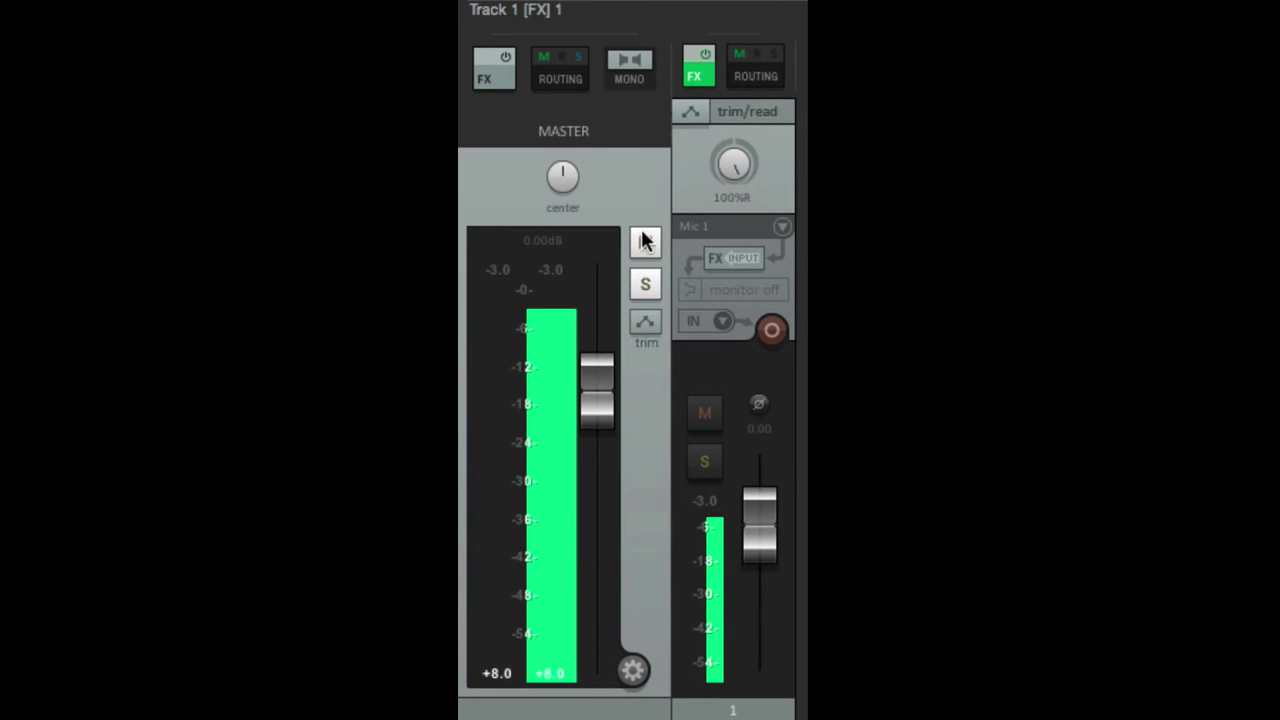
{"action": "mouse_move", "coordinate": [590, 284]}
{"action": "double_click", "coordinate": [735, 167]}
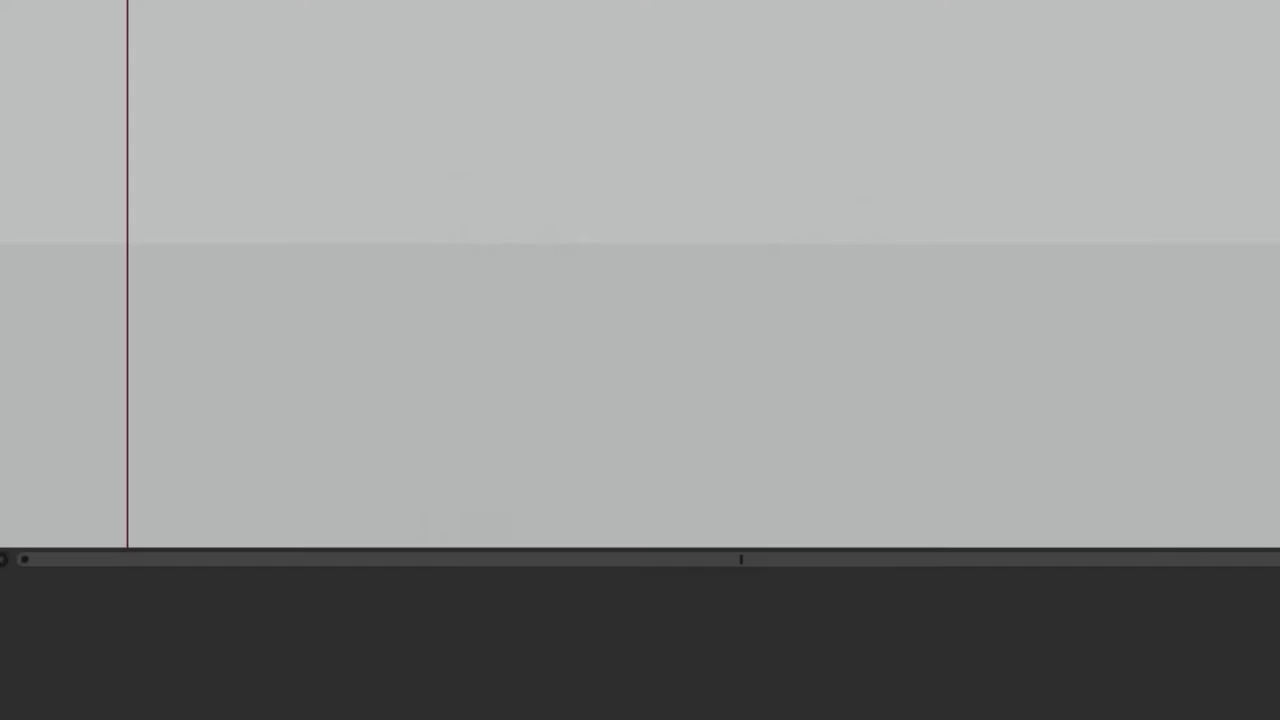
Set the pan law to -6.0 dB, keeping gain compensation enabled, and apply the project settings.
{"action": "key", "text": "alt+Return"}
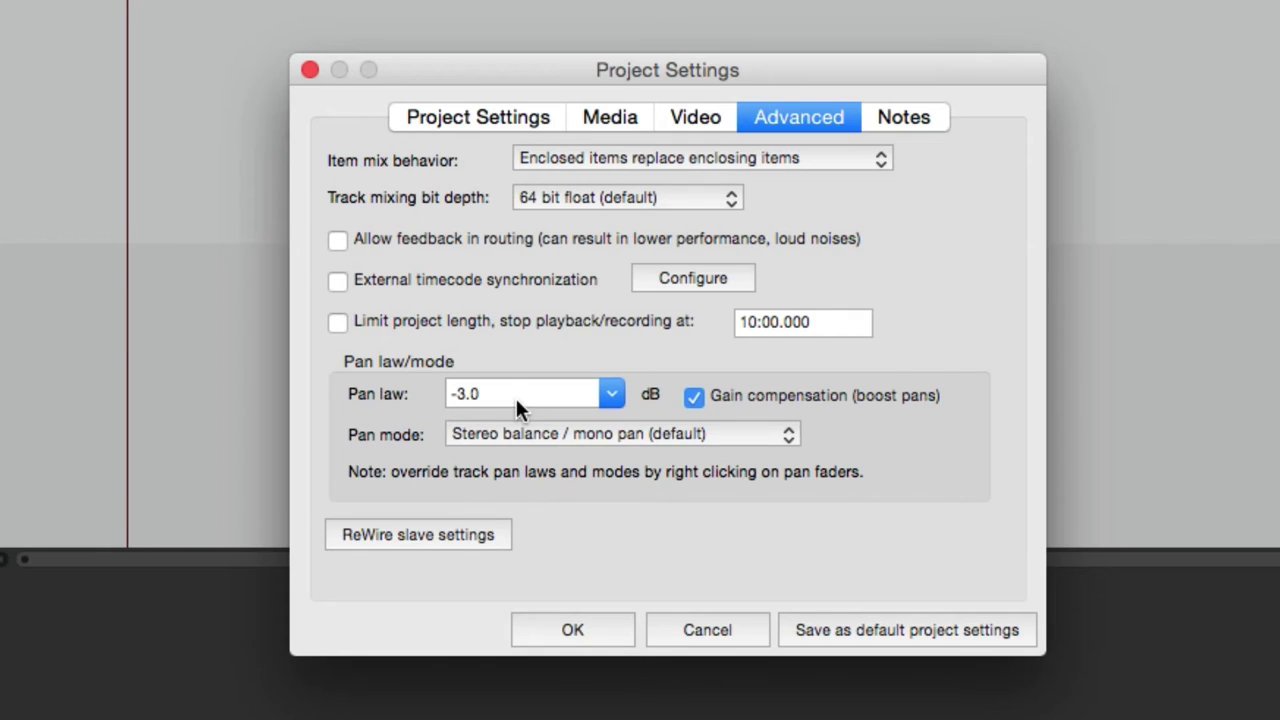
{"action": "left_click", "coordinate": [613, 396]}
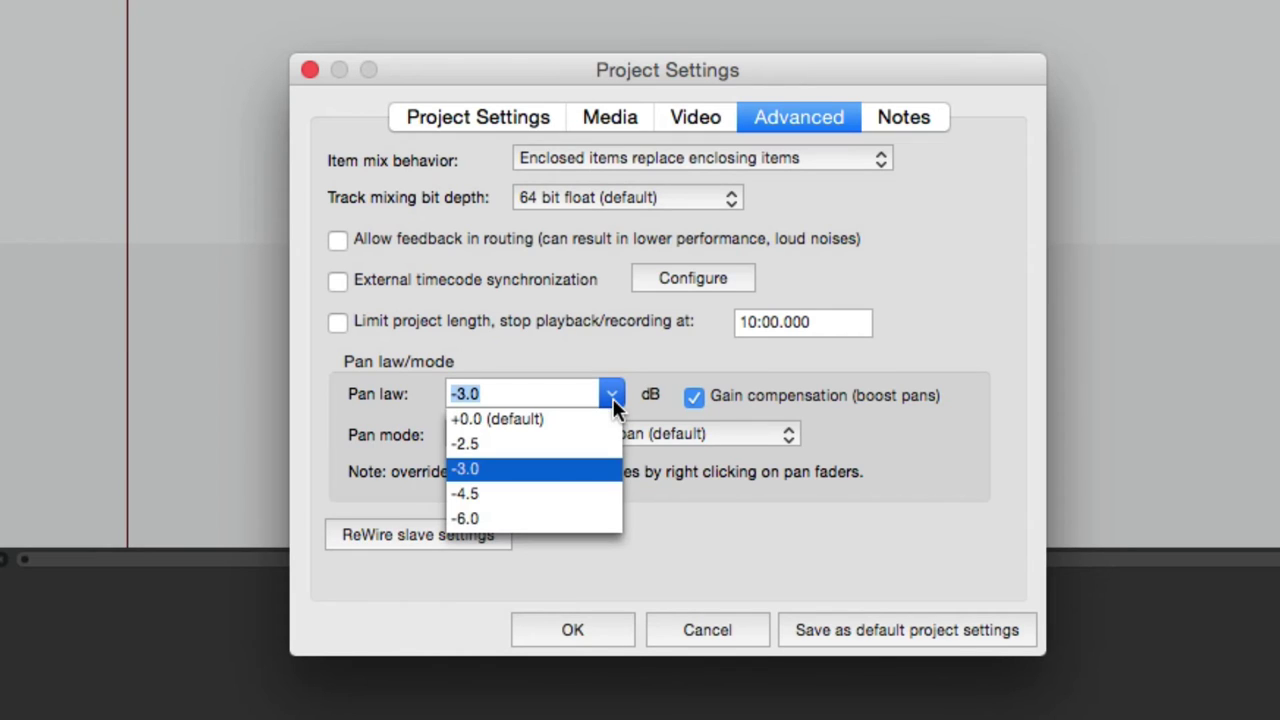
{"action": "left_click", "coordinate": [543, 518]}
{"action": "left_click", "coordinate": [568, 630]}
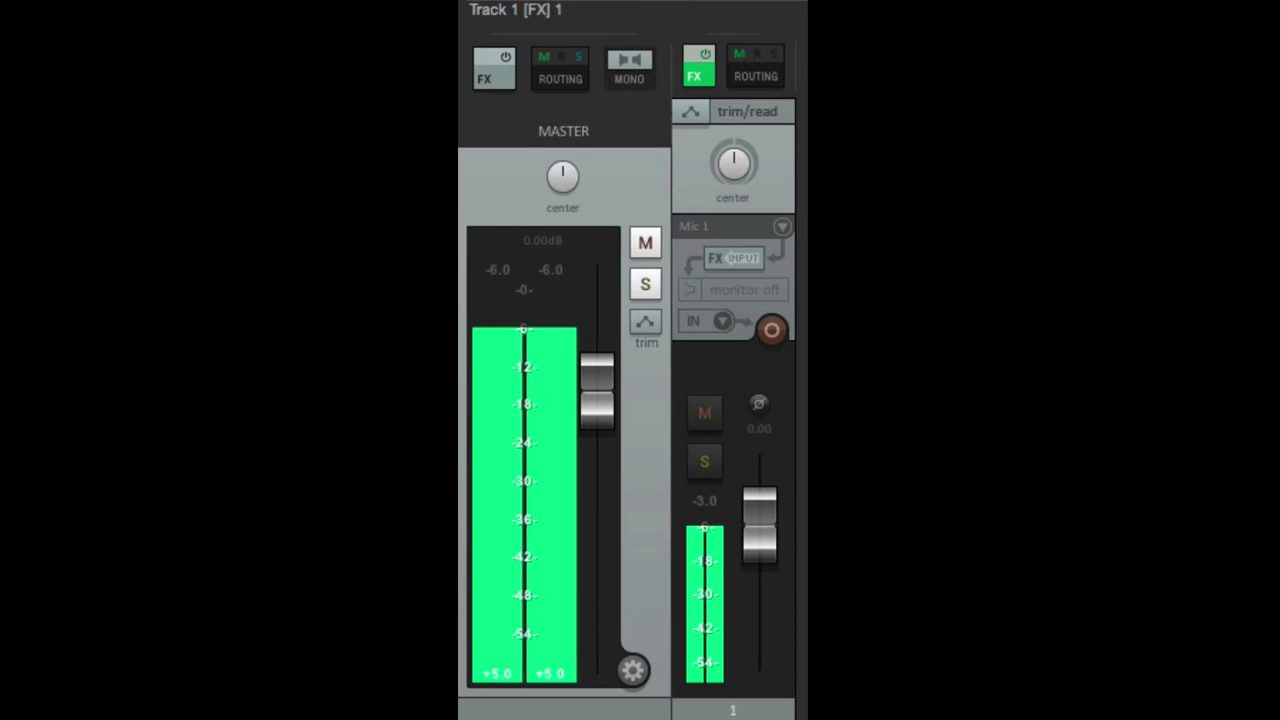
Check the master levels with track 1 panned 100% left and back at center, resetting the peak readings.
{"action": "left_click_drag", "start_coordinate": [734, 157], "coordinate": [691, 192]}
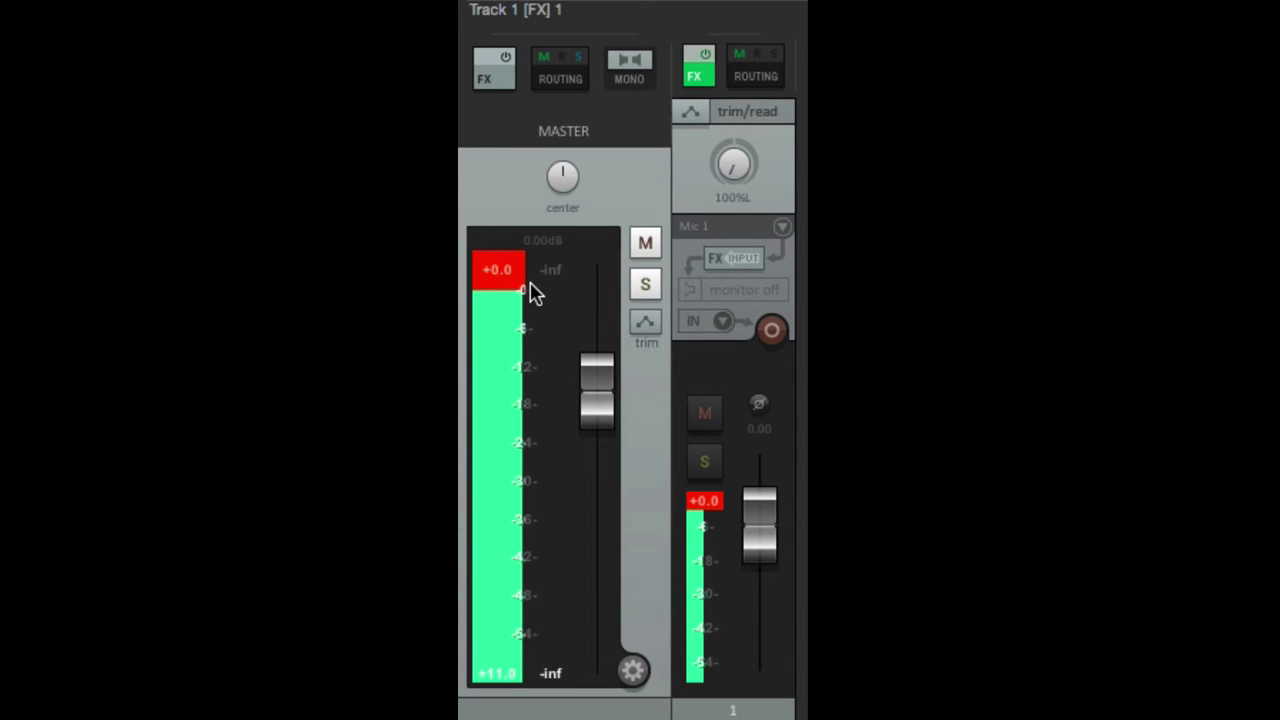
{"action": "double_click", "coordinate": [732, 167]}
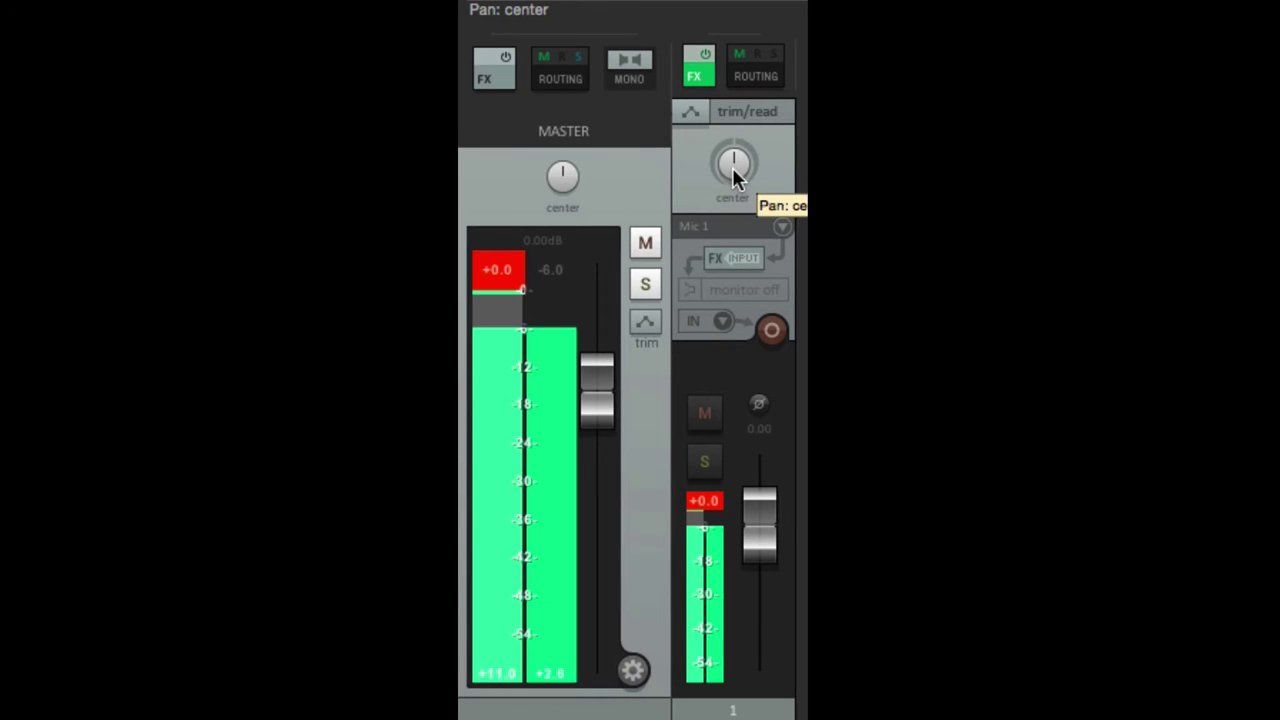
{"action": "left_click", "coordinate": [523, 290]}
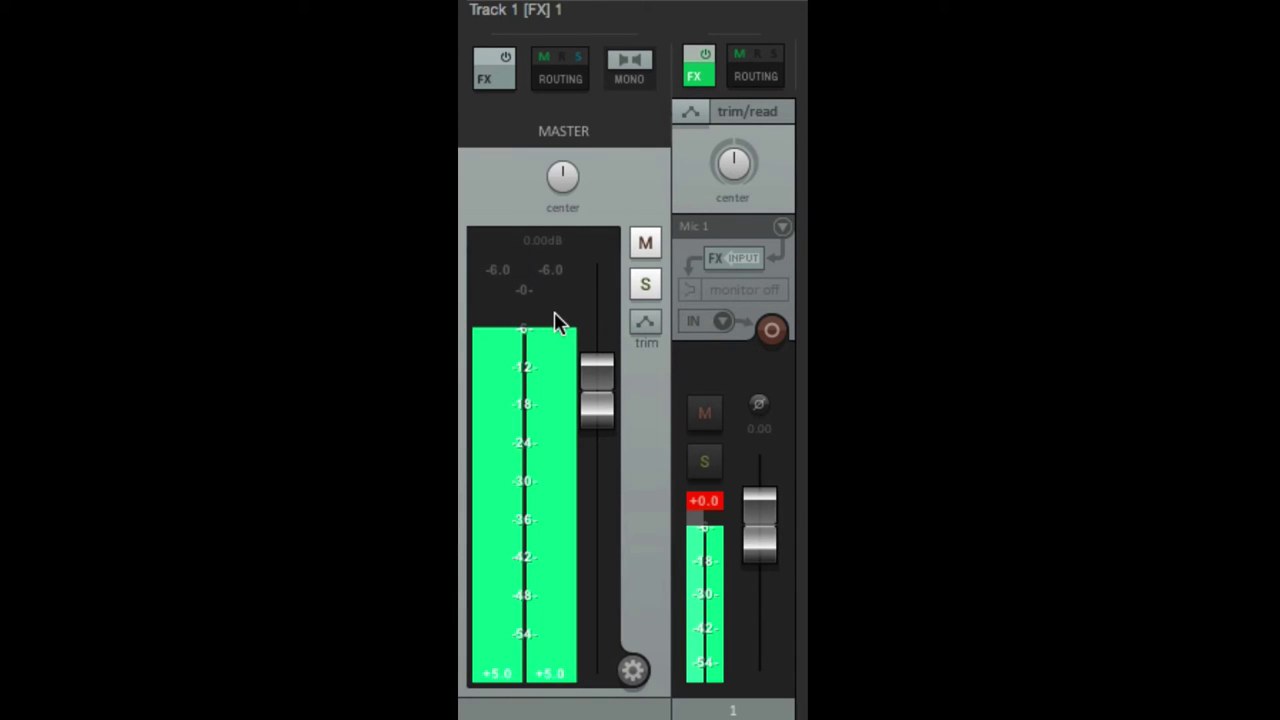
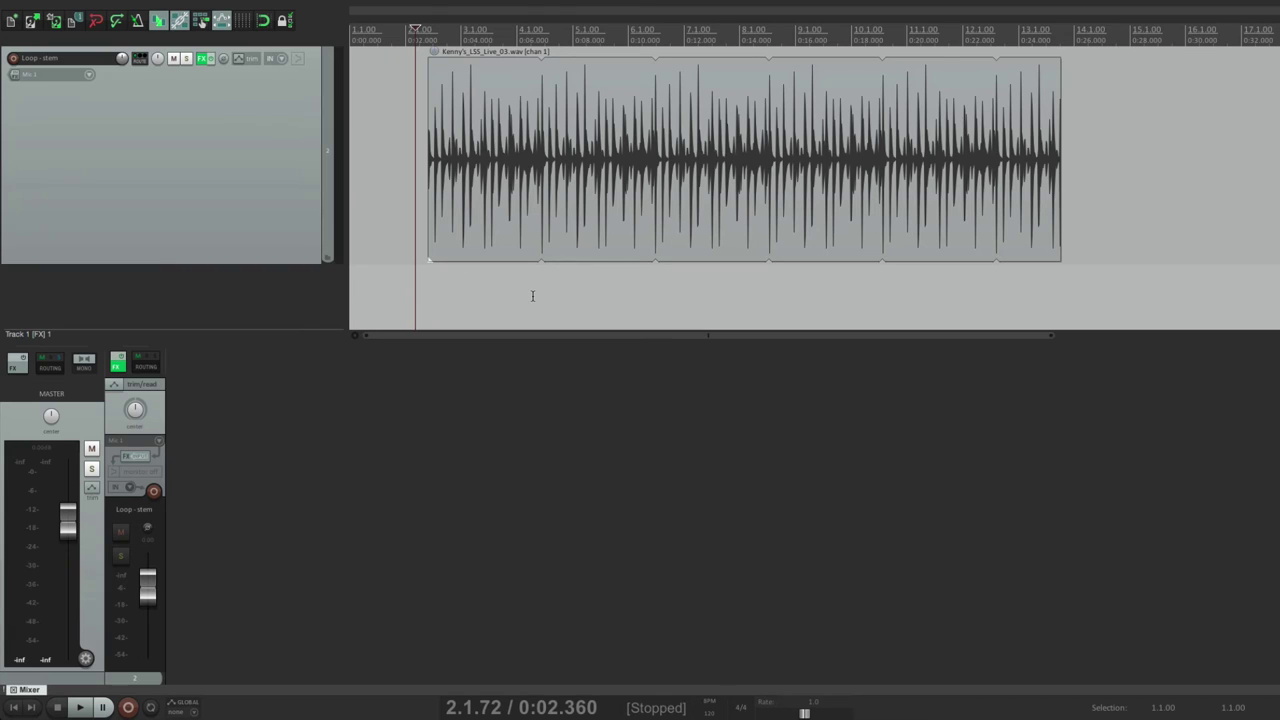
Inspect the Ping Pong Pan effect on the Loop - stem track and audition the loop.
{"action": "left_click", "coordinate": [202, 61]}
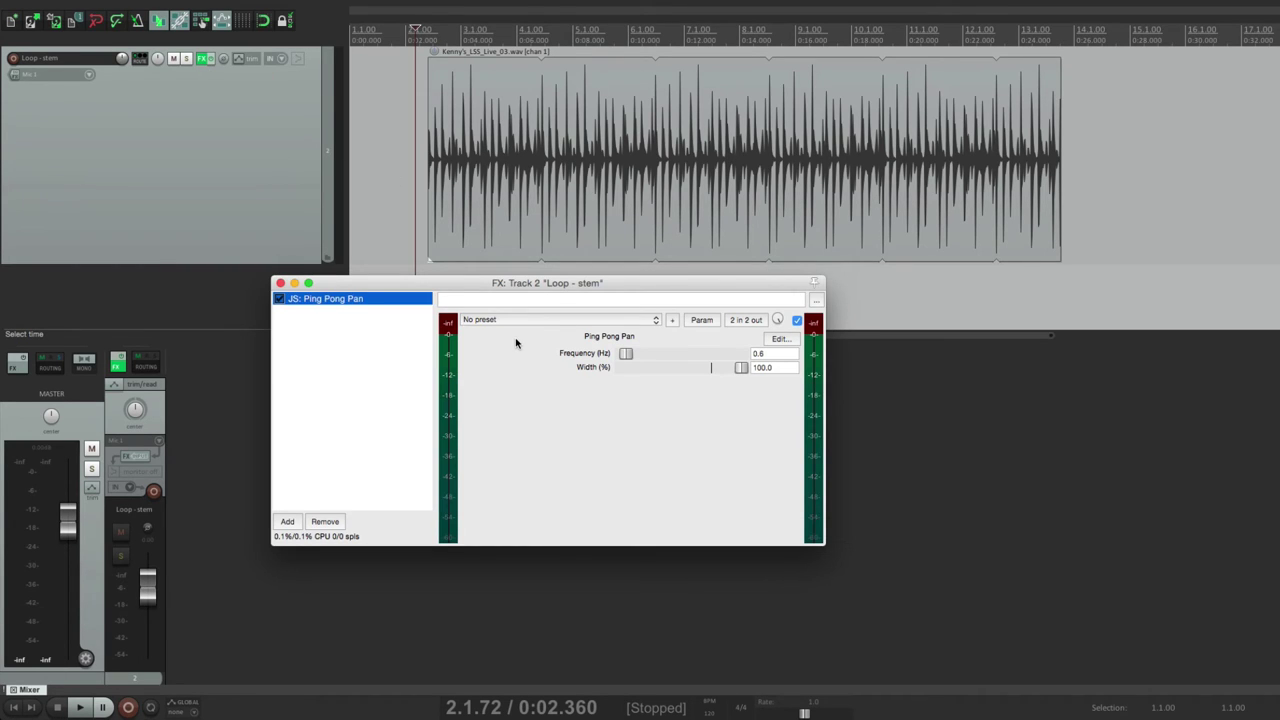
{"action": "left_click", "coordinate": [280, 283]}
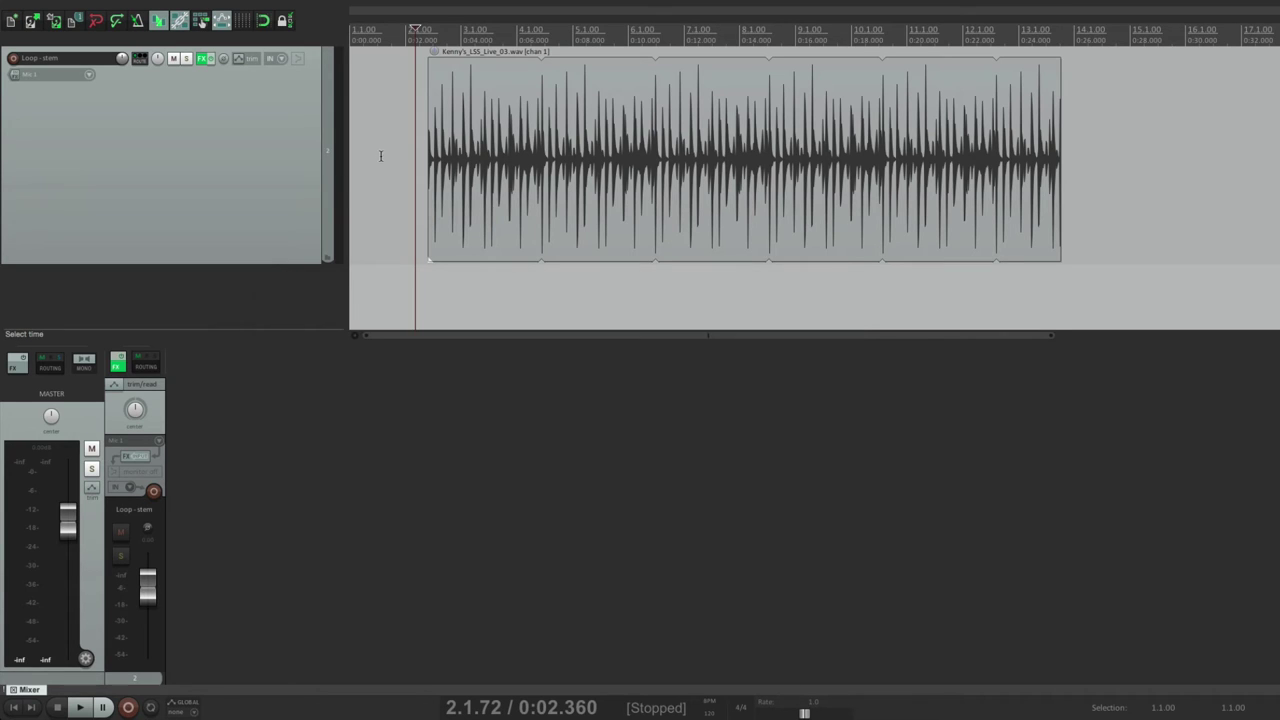
{"action": "key", "text": "space"}
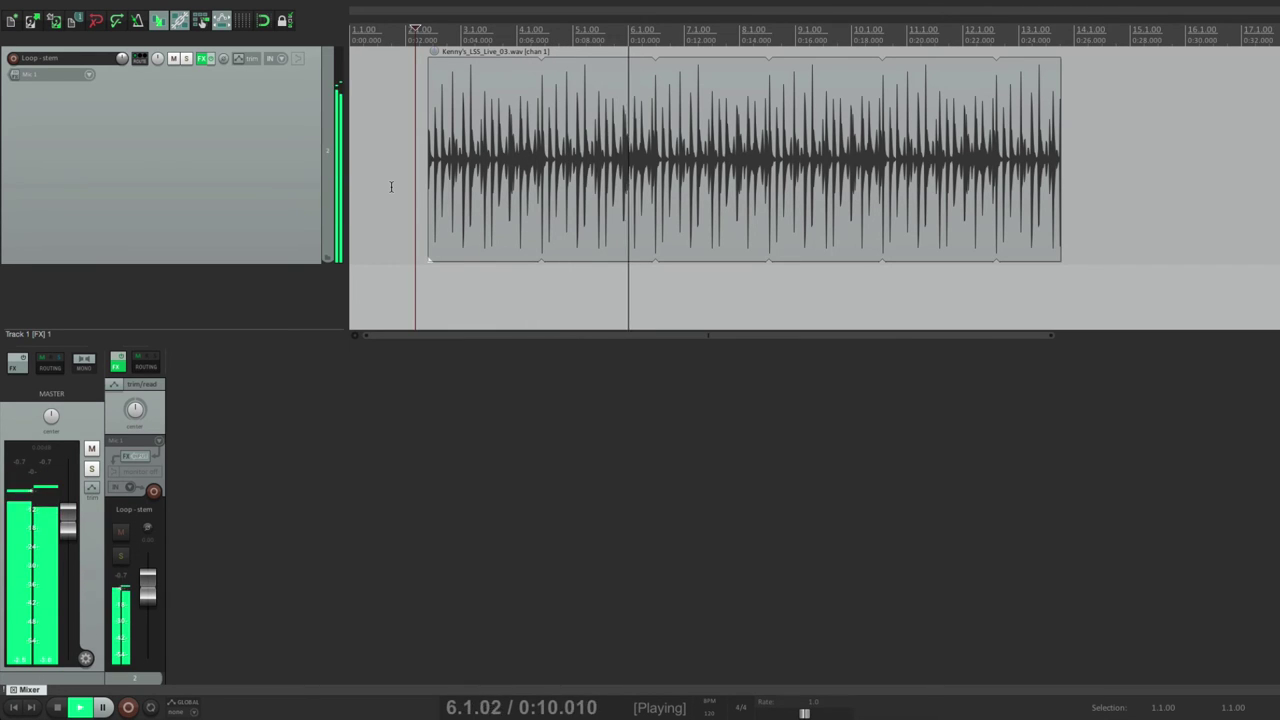
{"action": "key", "text": "space"}
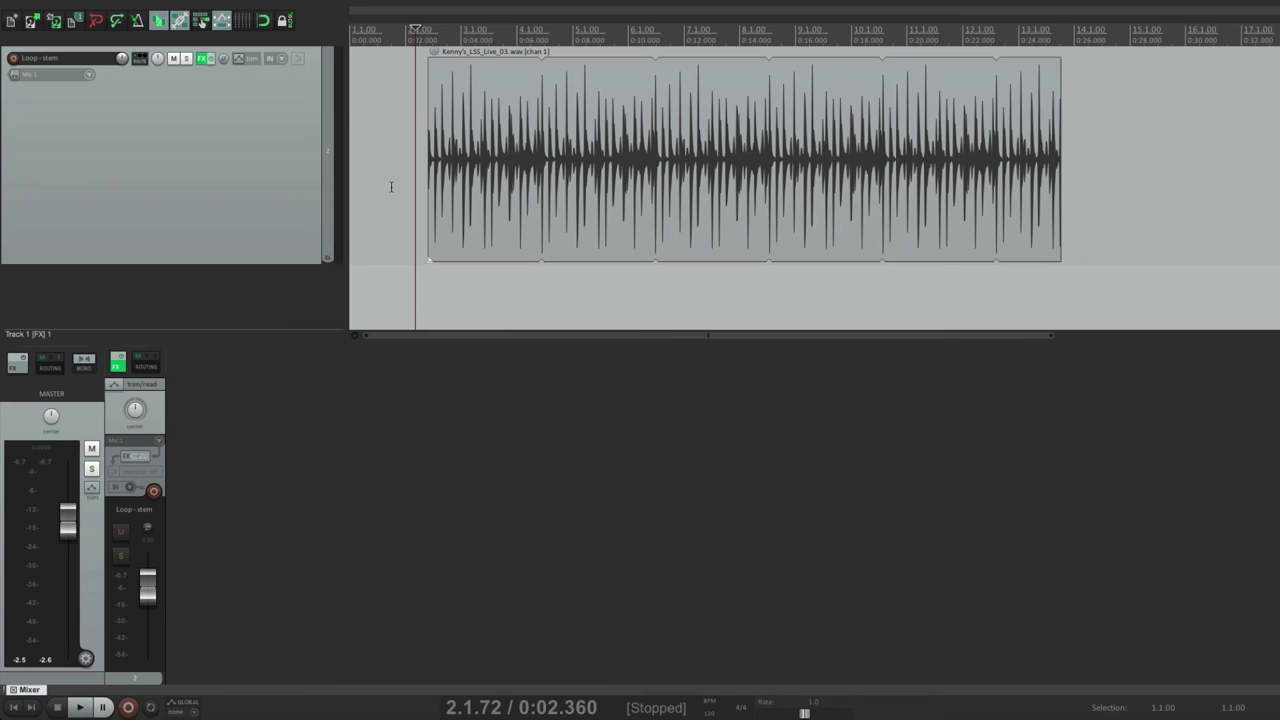
Review the pan law in the advanced project settings and audition the loop with the +0.0 (default) law.
{"action": "key", "text": "alt+Return"}
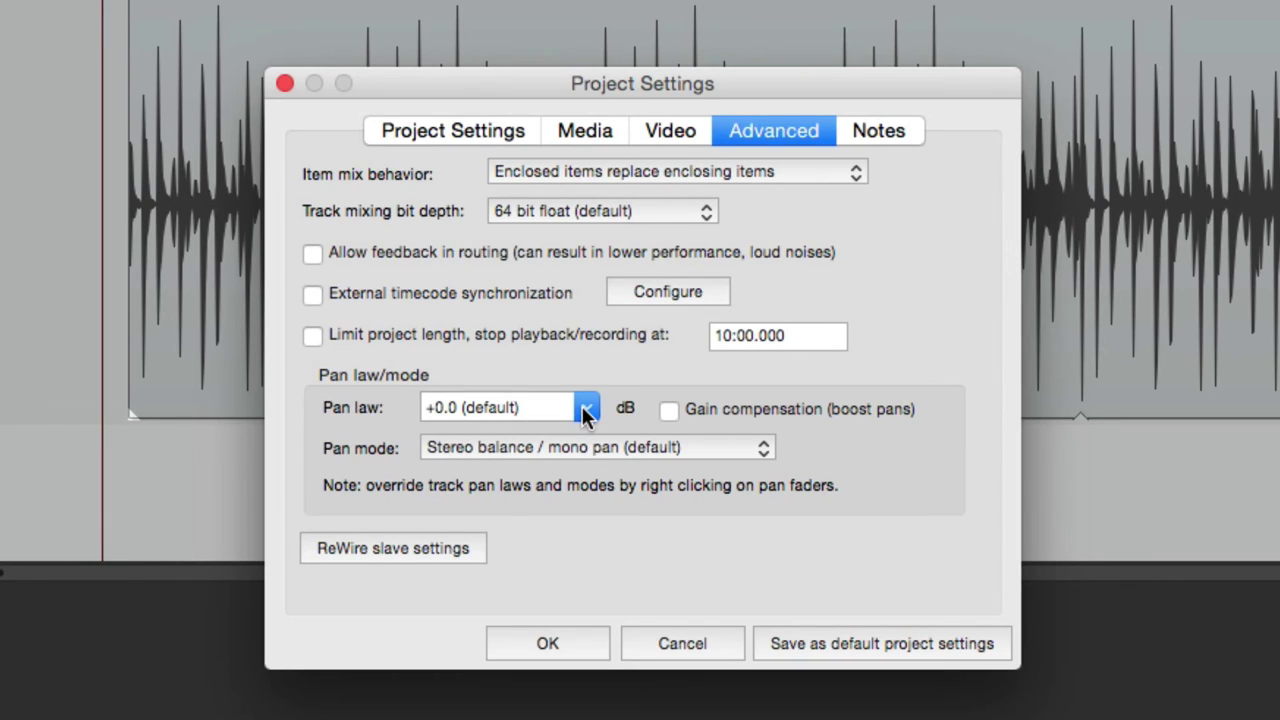
{"action": "left_click", "coordinate": [584, 641]}
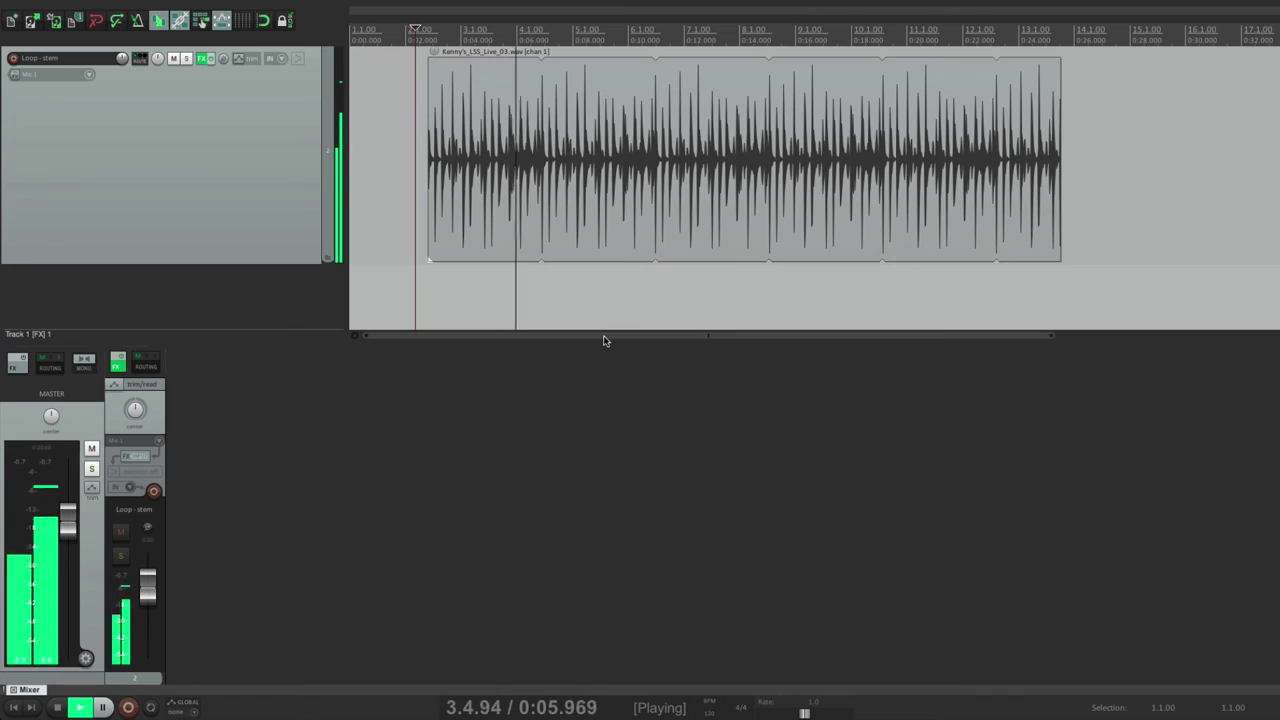
{"action": "key", "text": "space"}
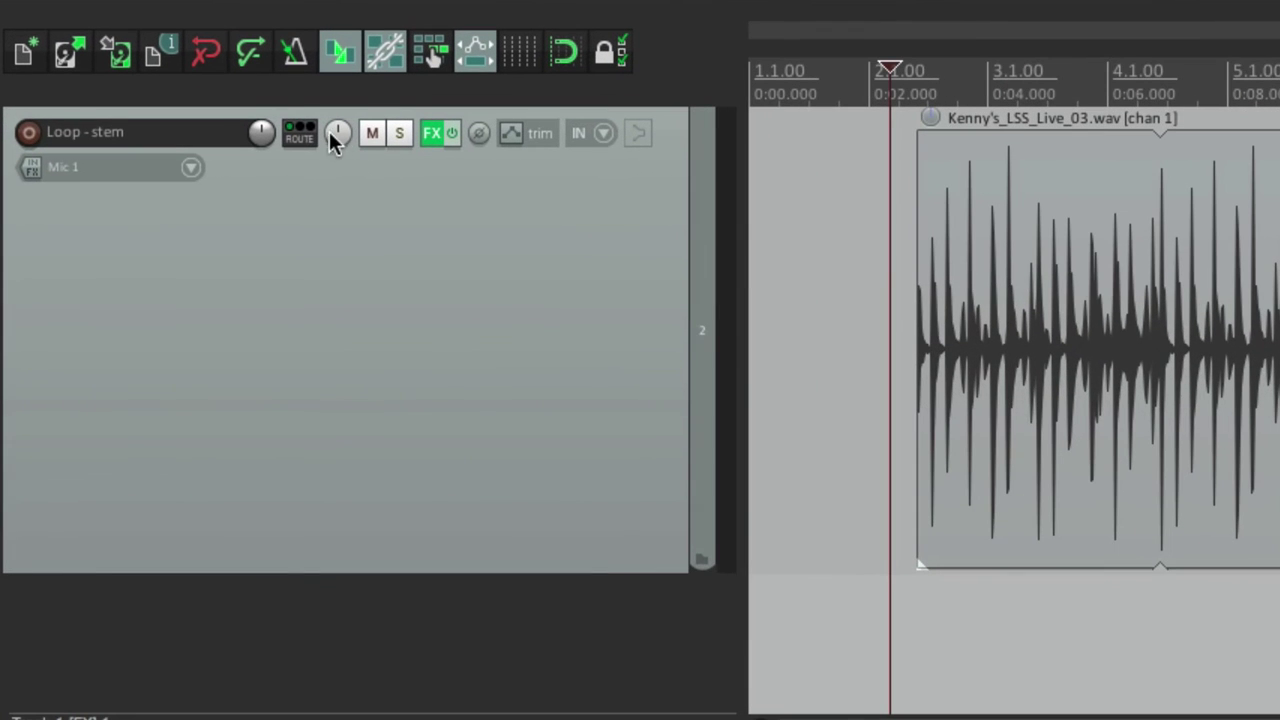
Override the Loop - stem track's default pan law with -6.0 dB and audition the loop.
{"action": "right_click", "coordinate": [341, 133]}
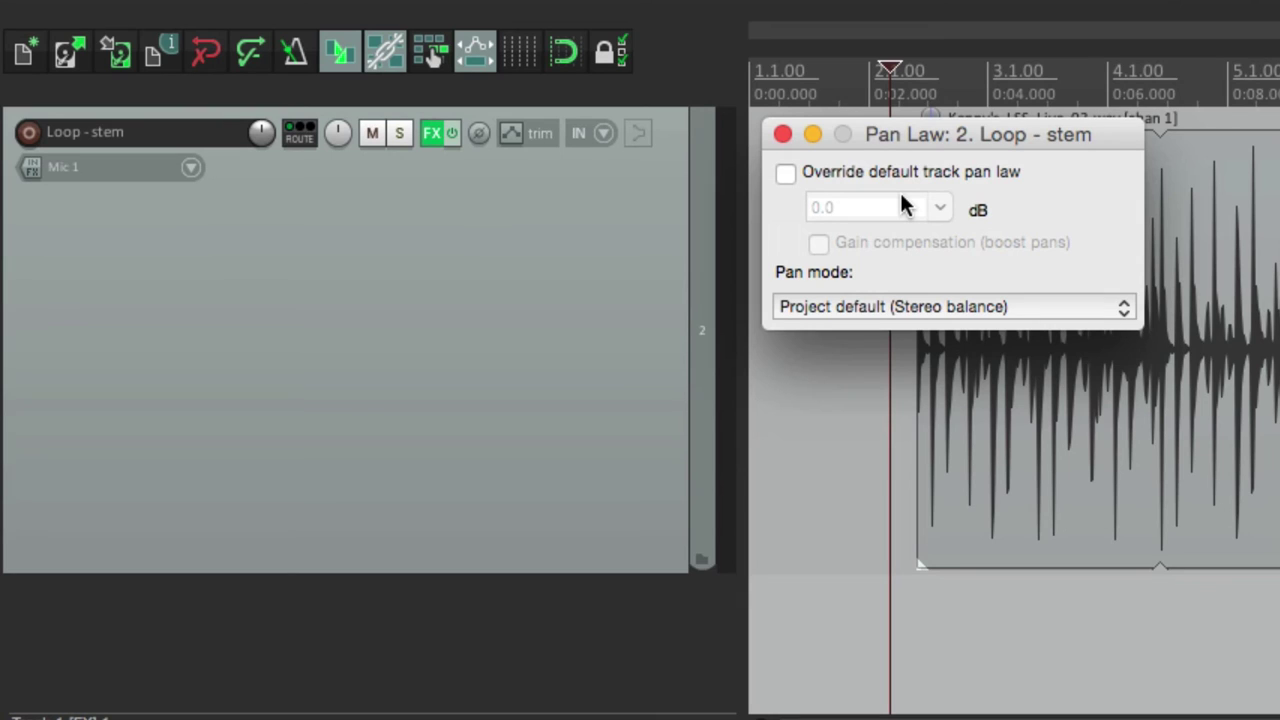
{"action": "left_click", "coordinate": [786, 173]}
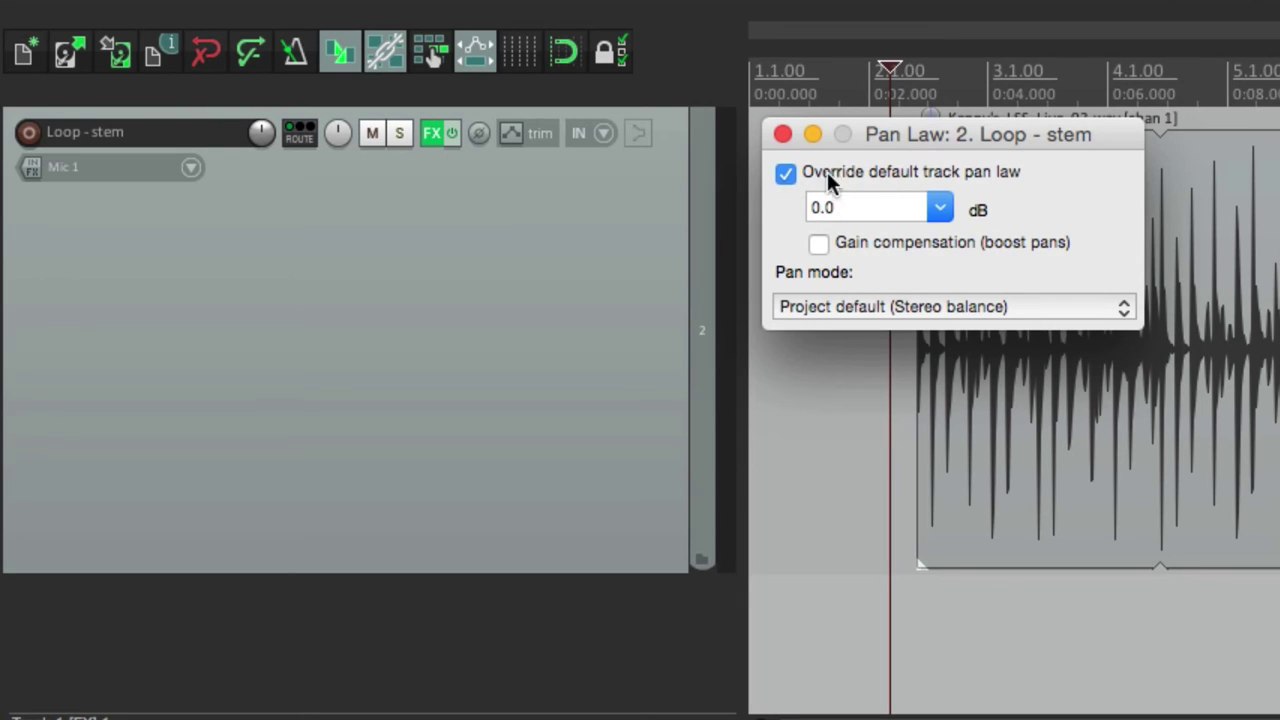
{"action": "left_click", "coordinate": [941, 210]}
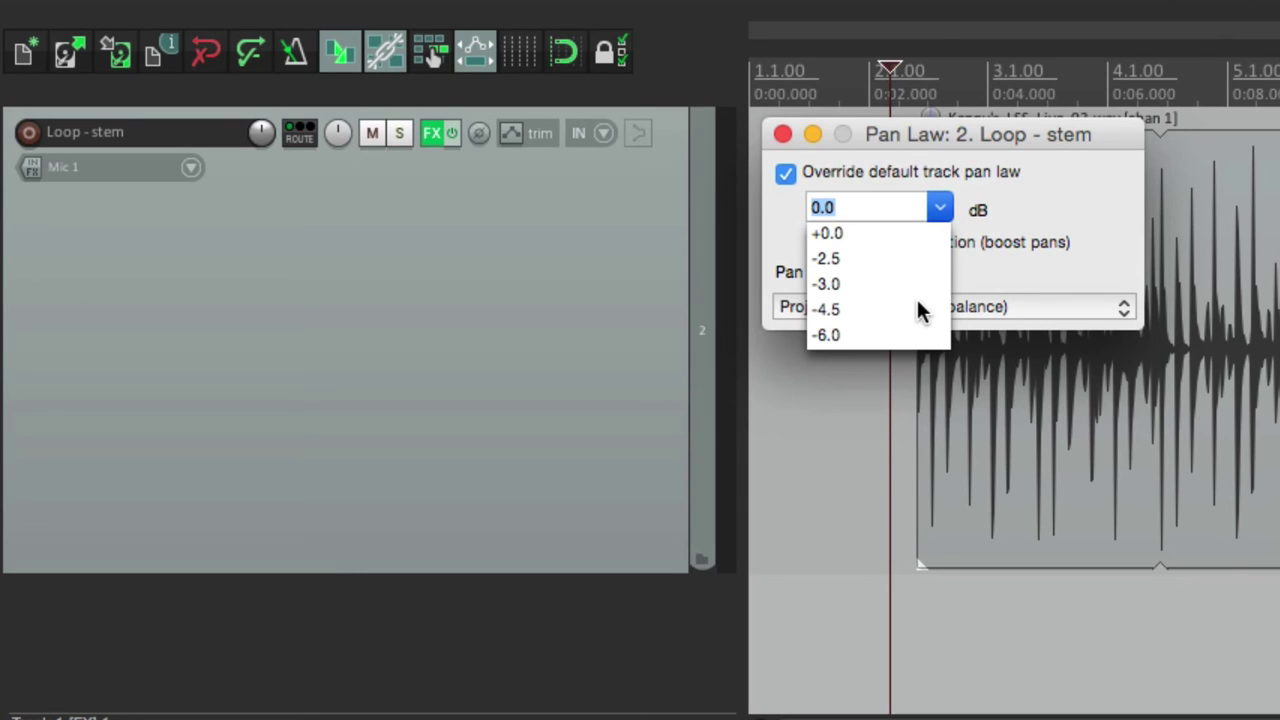
{"action": "left_click", "coordinate": [908, 333]}
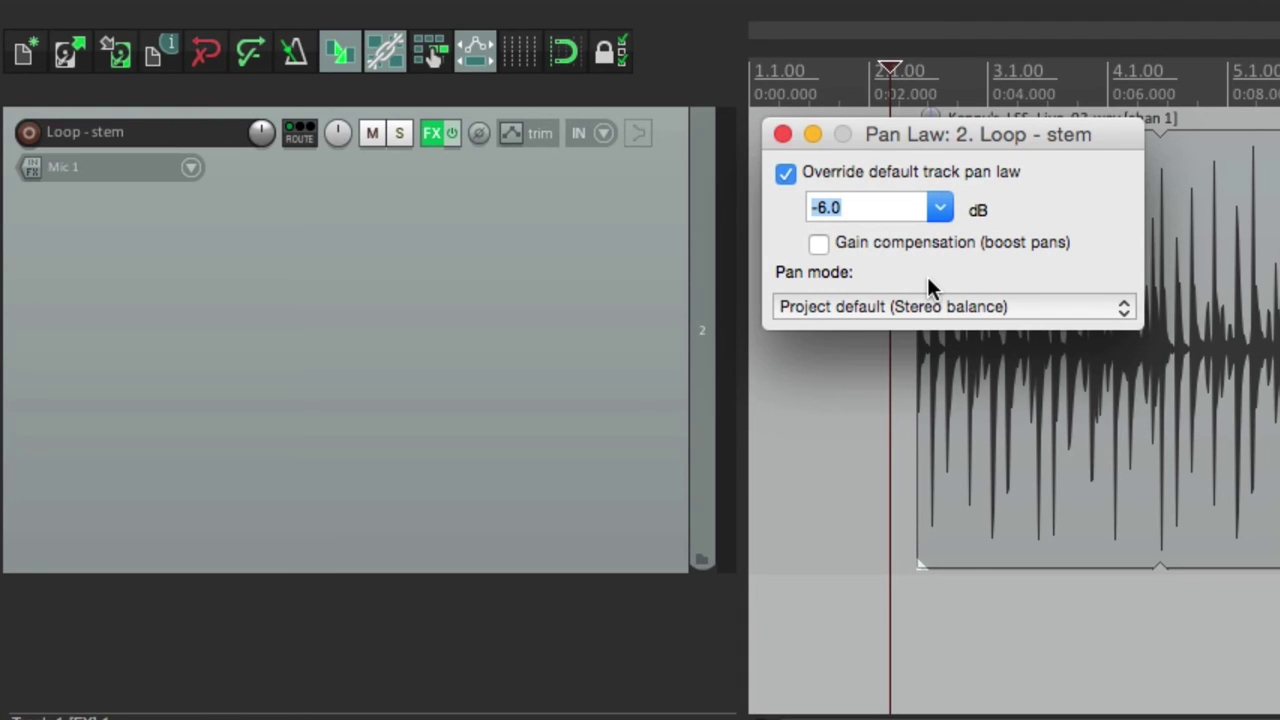
{"action": "left_click", "coordinate": [897, 213]}
{"action": "left_click", "coordinate": [783, 134]}
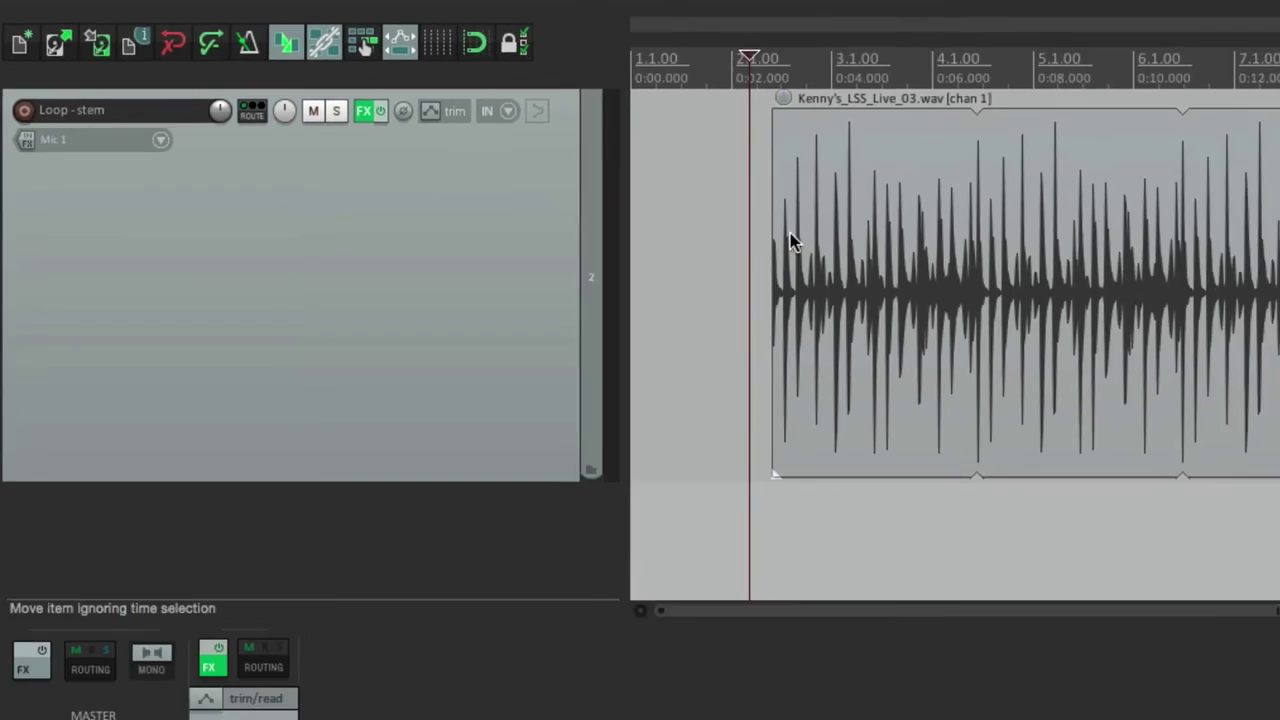
{"action": "key", "text": "space"}
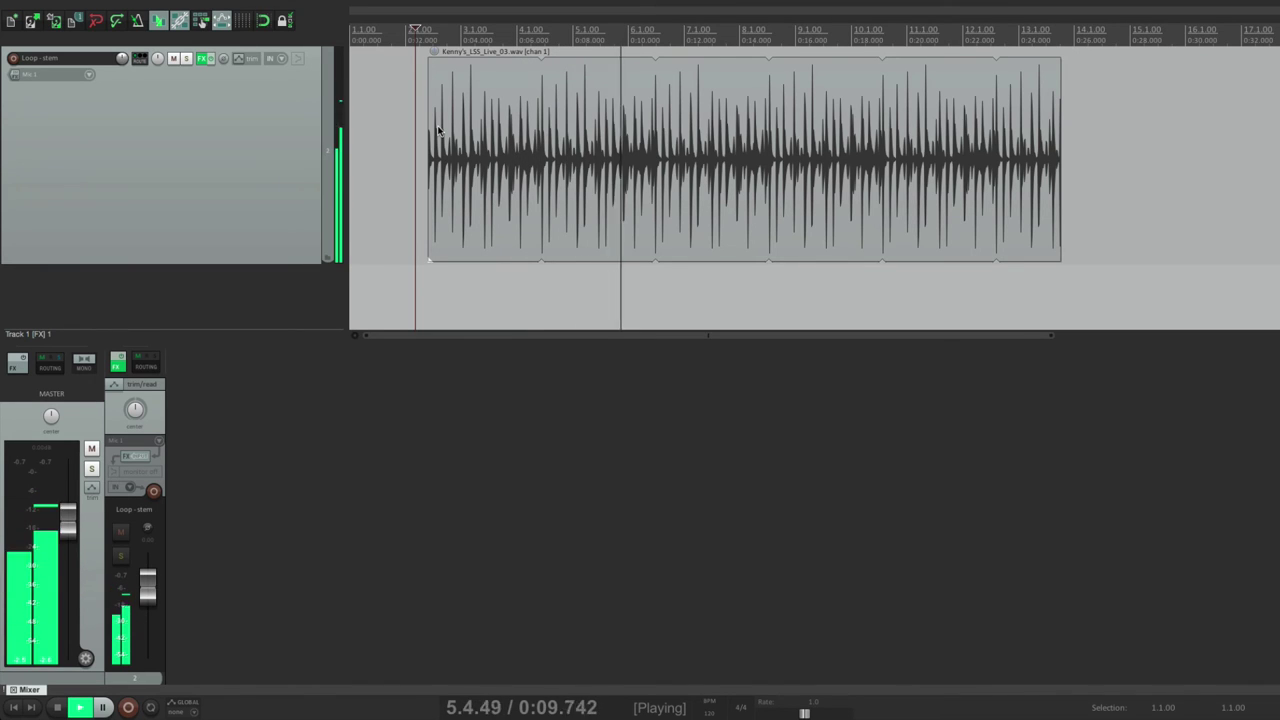
{"action": "key", "text": "space"}
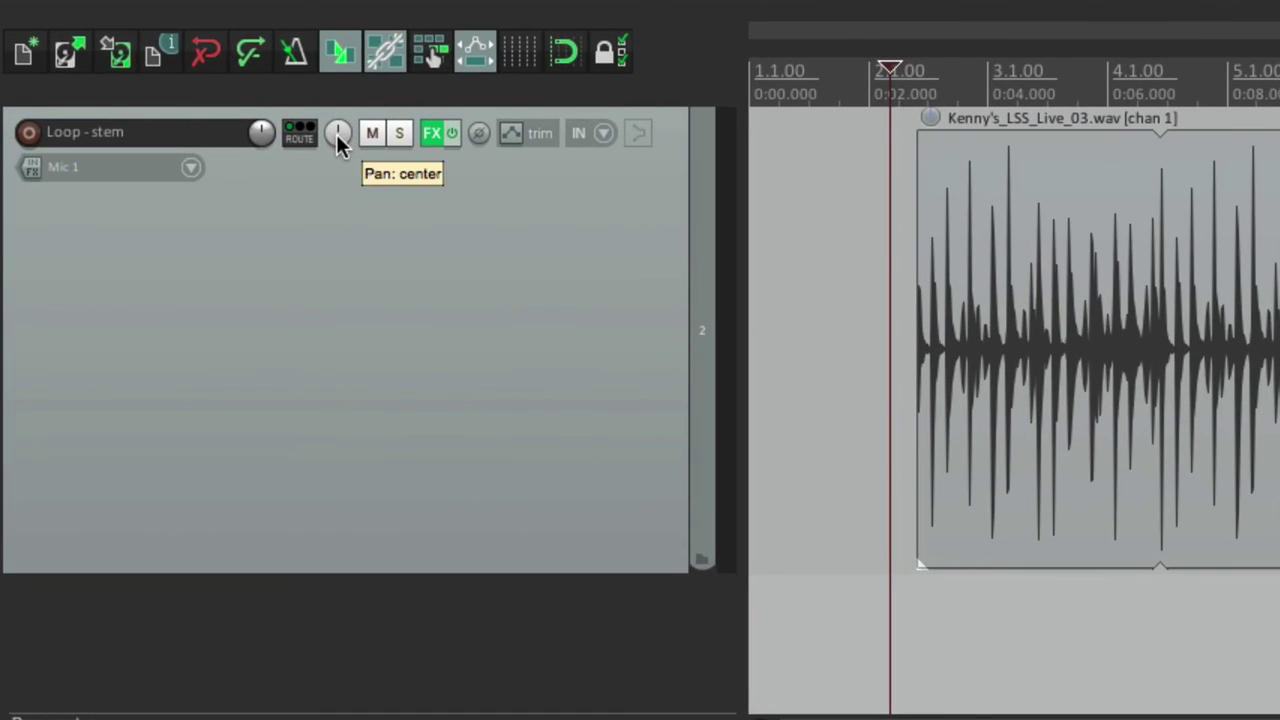
Set the Loop - stem track's pan law override to -3.0 dB and audition the loop.
{"action": "right_click", "coordinate": [240, 92]}
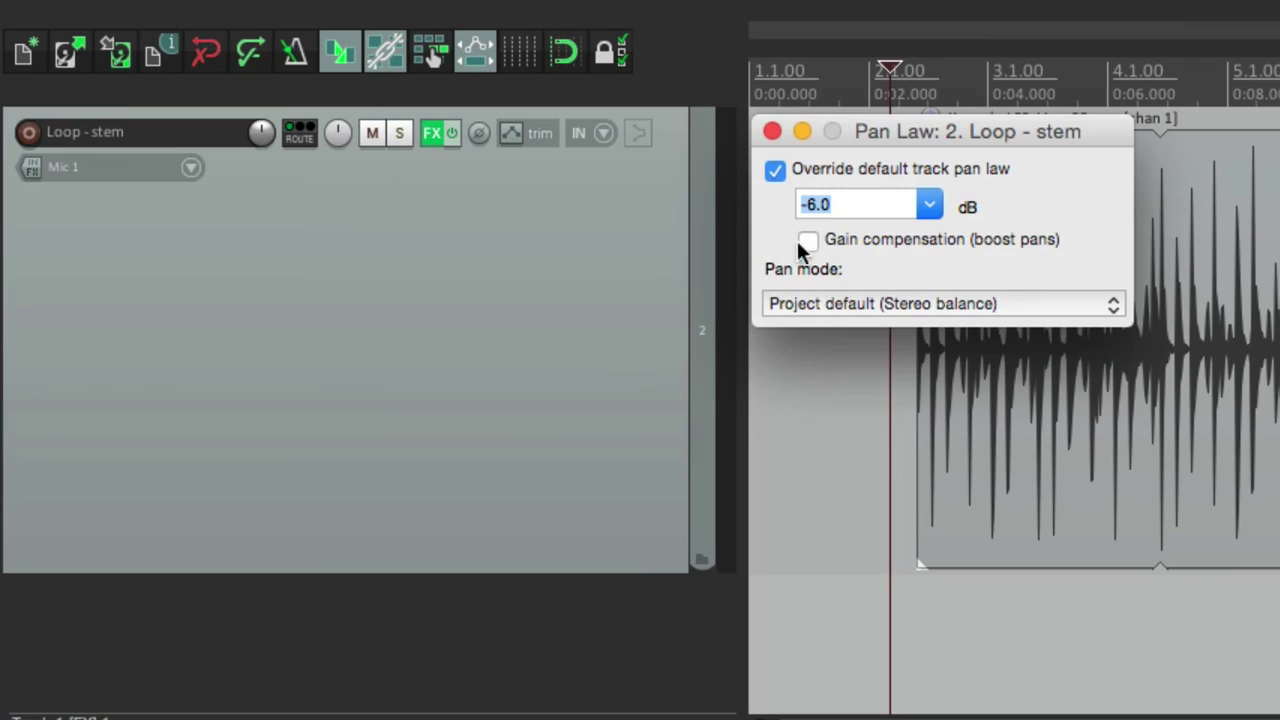
{"action": "left_click", "coordinate": [929, 208]}
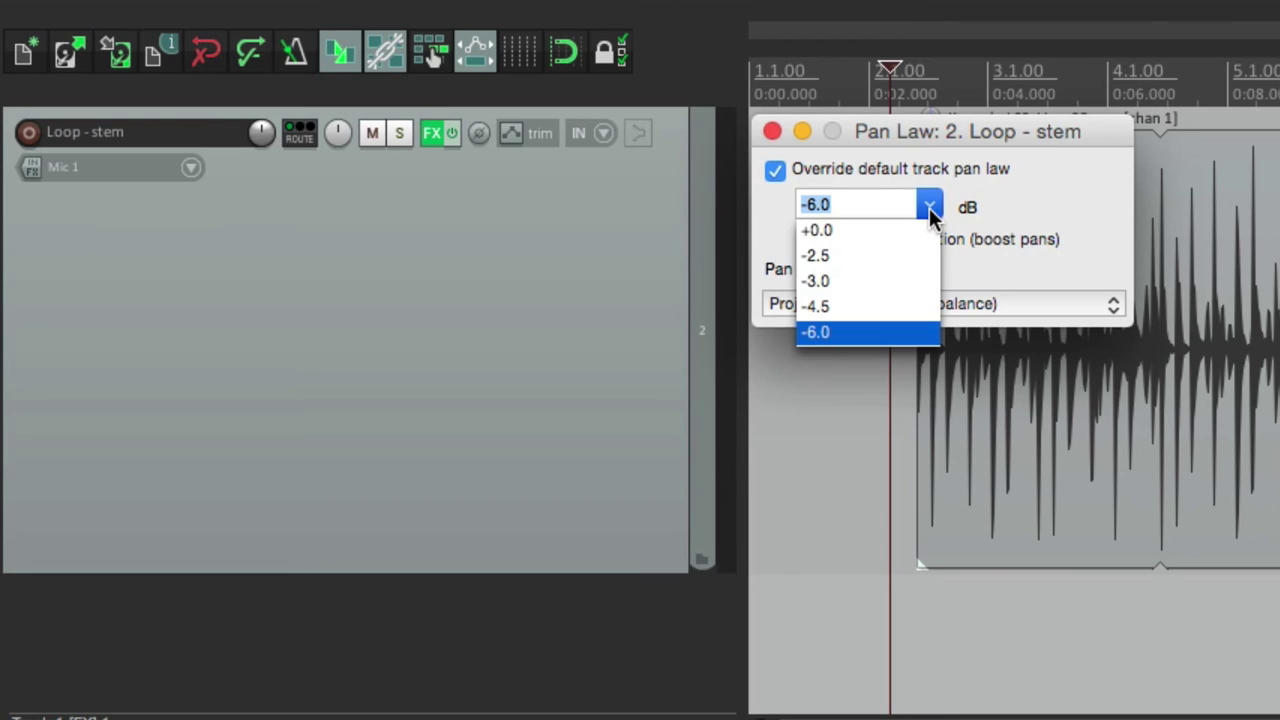
{"action": "left_click", "coordinate": [876, 274]}
{"action": "left_click", "coordinate": [772, 132]}
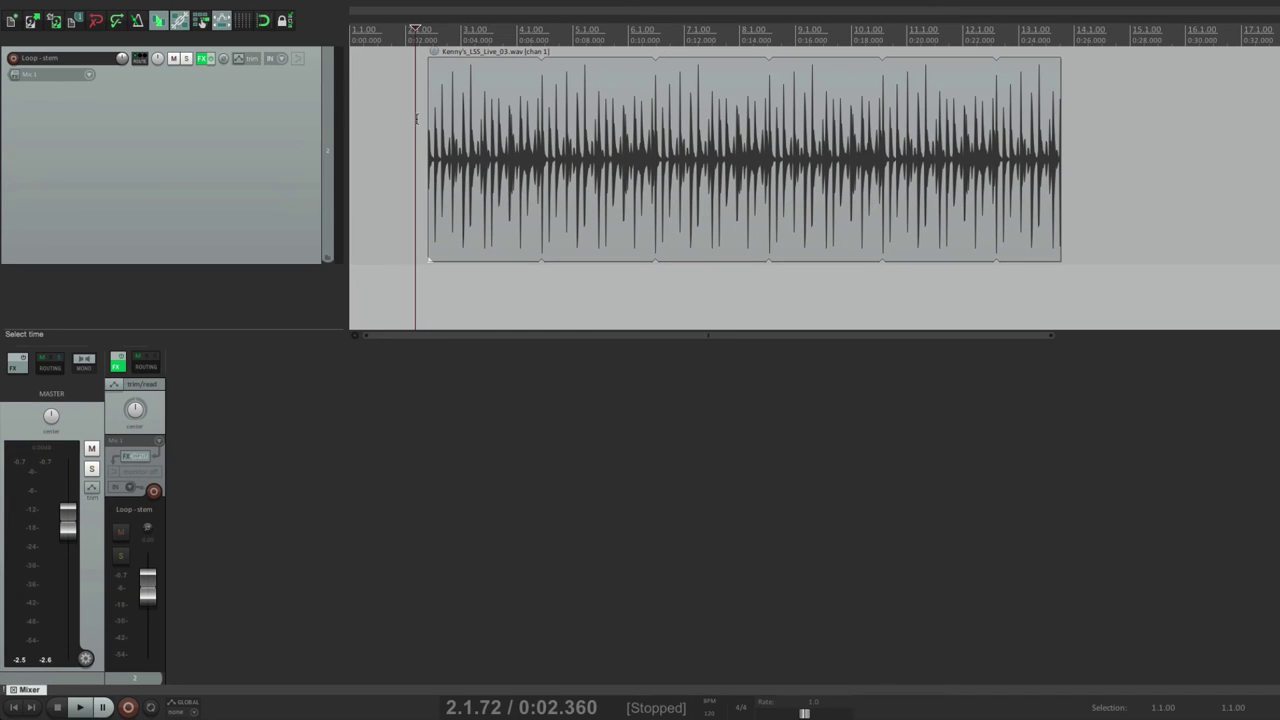
{"action": "key", "text": "space"}
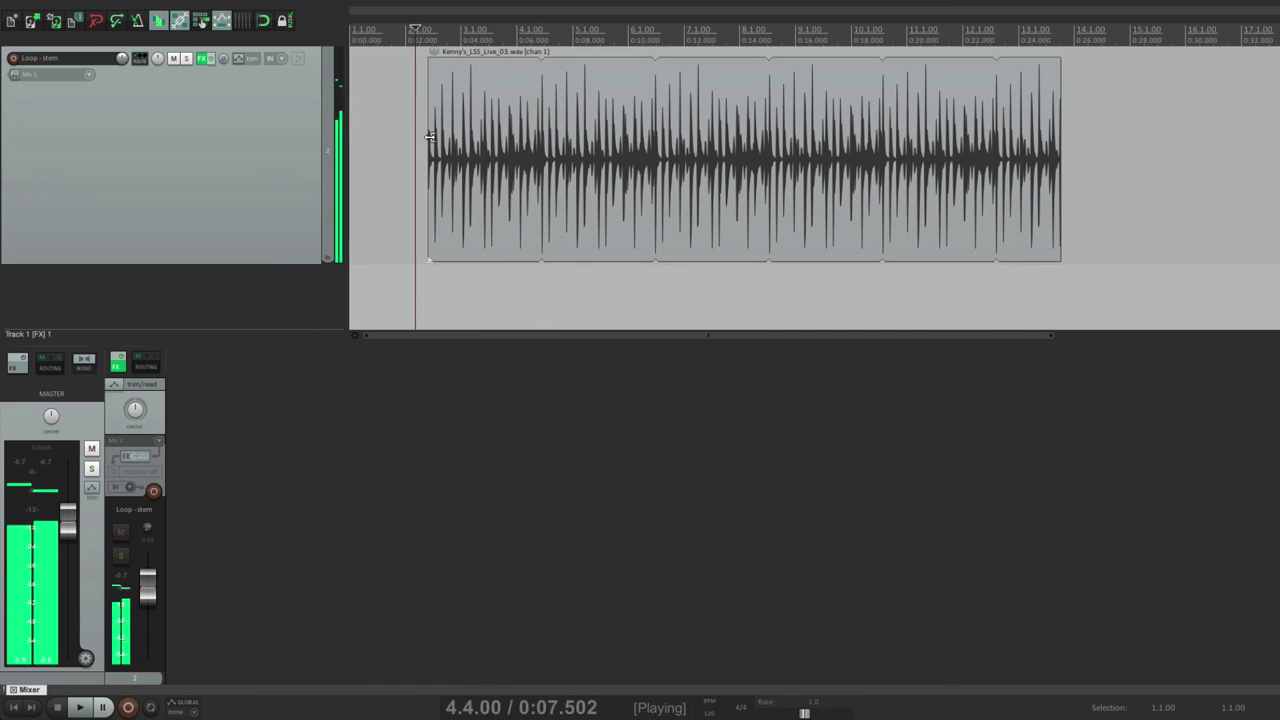
{"action": "key", "text": "space"}
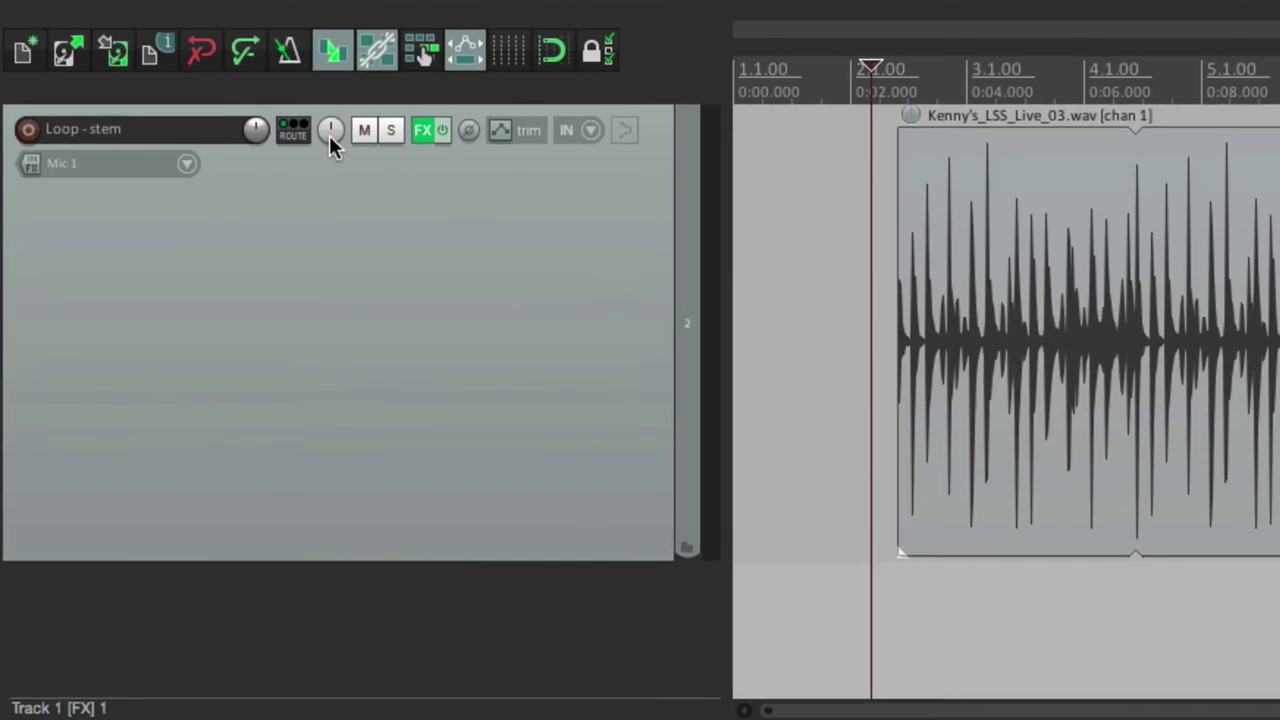
Set the Loop - stem track's pan law override to -6.0 dB with gain compensation (boost pans) enabled and audition the loop.
{"action": "right_click", "coordinate": [330, 133]}
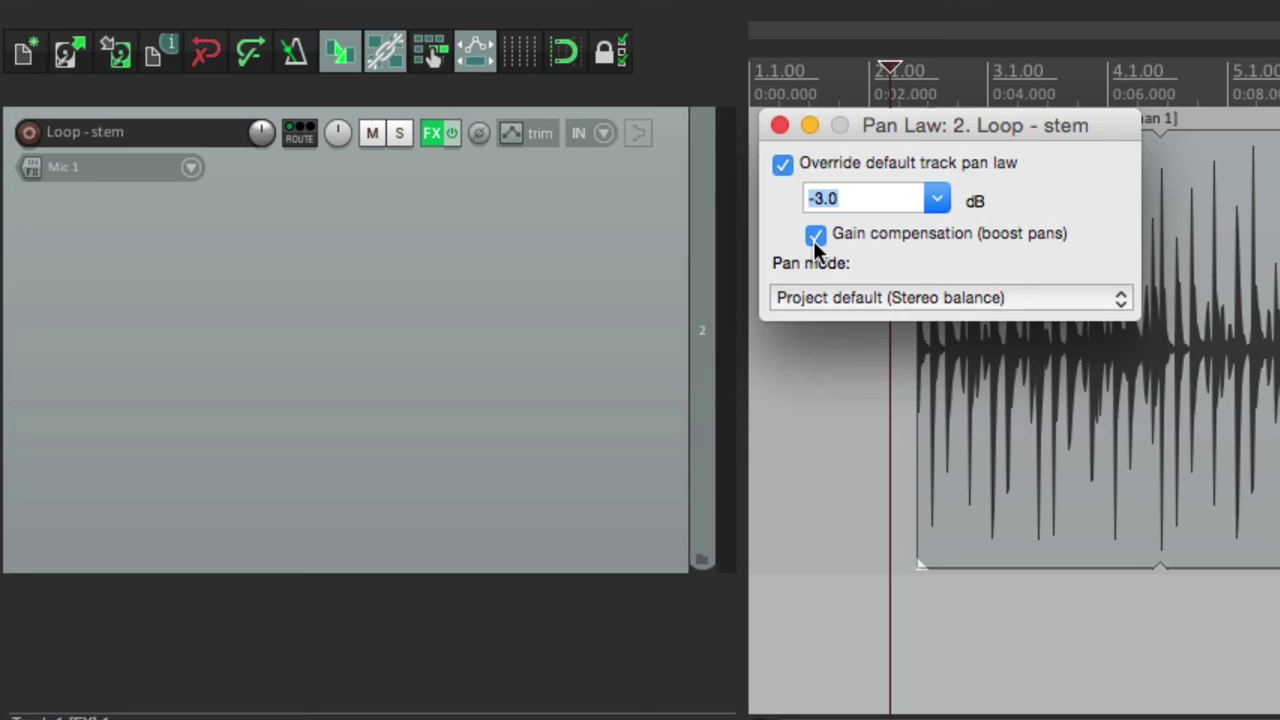
{"action": "left_click", "coordinate": [928, 205]}
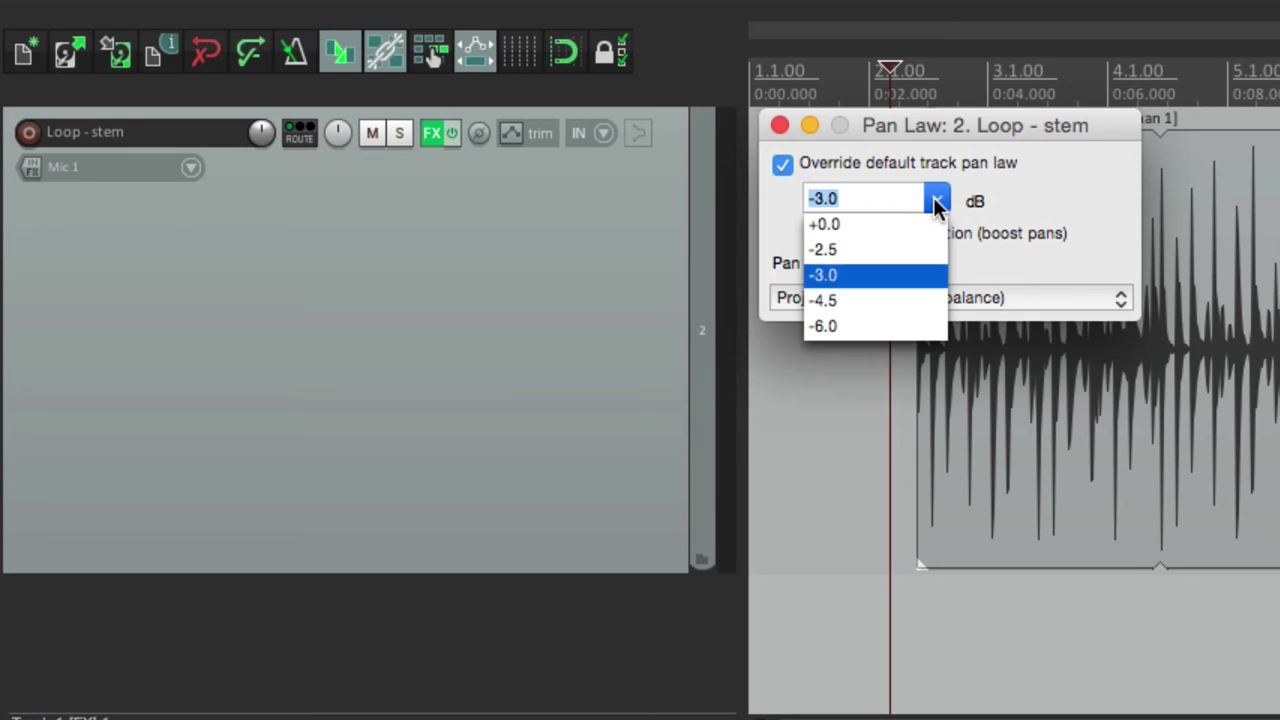
{"action": "left_click", "coordinate": [906, 326]}
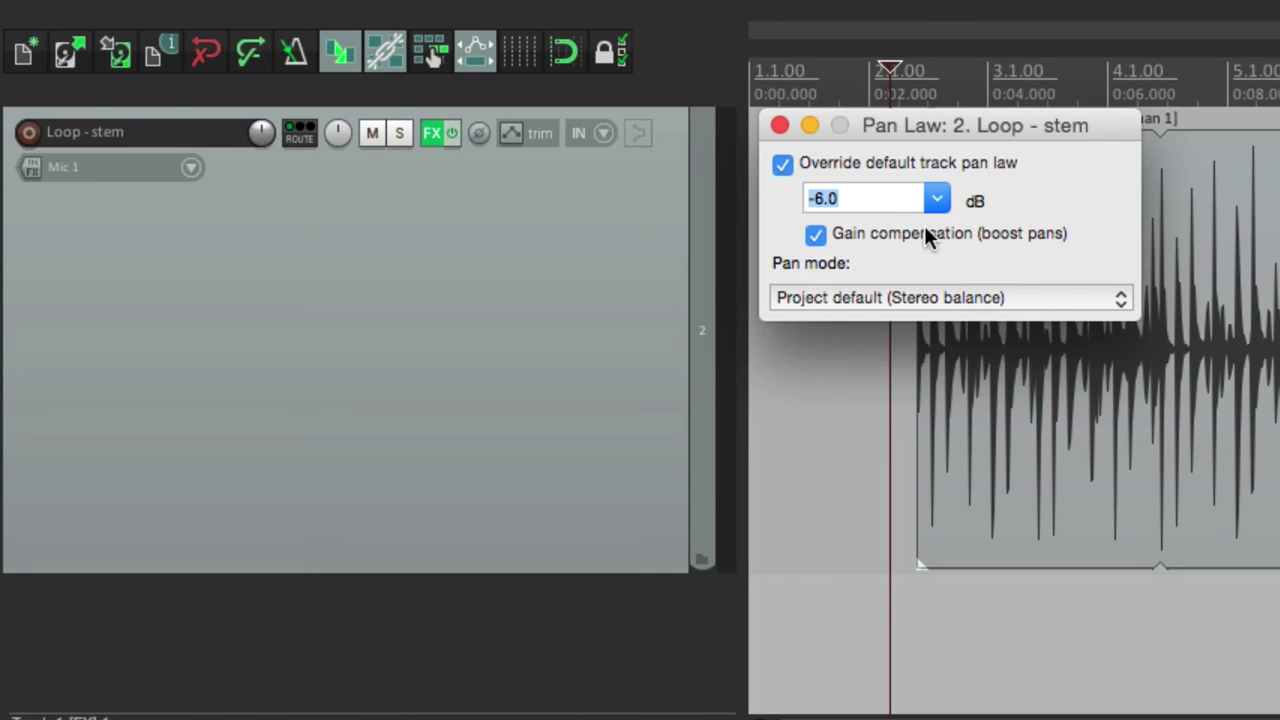
{"action": "left_click", "coordinate": [779, 126]}
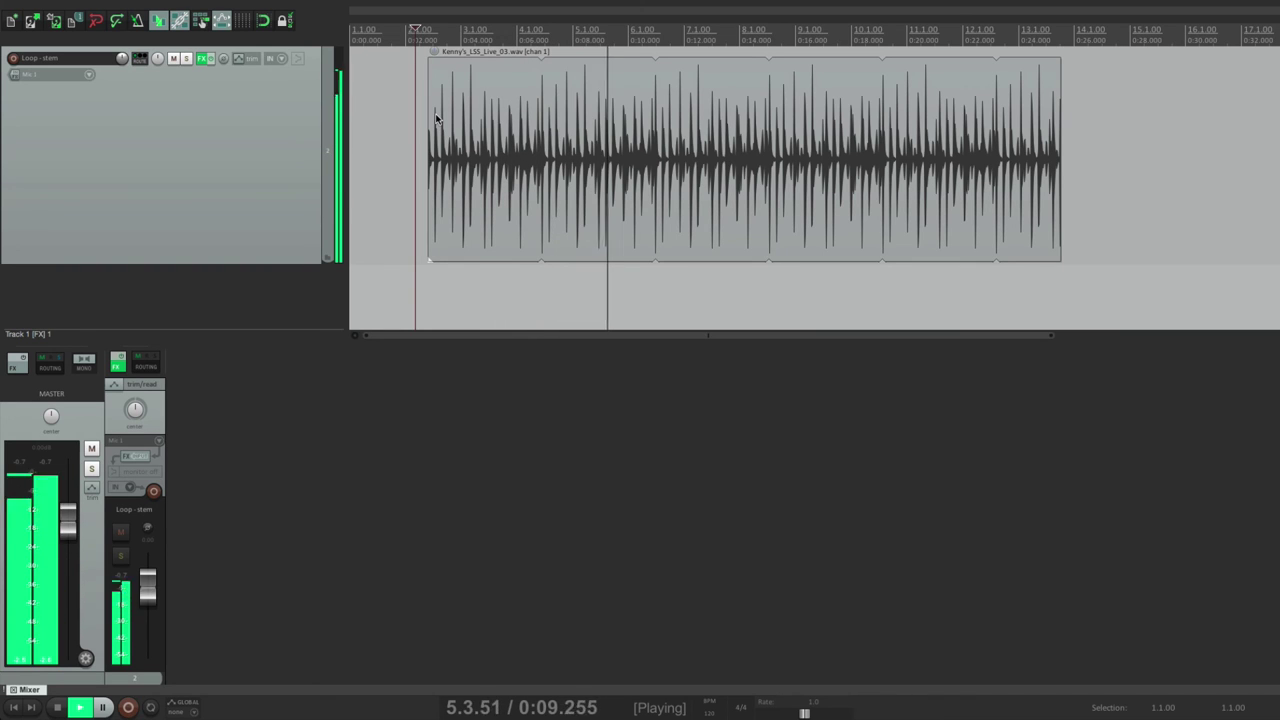
{"action": "key", "text": "space"}
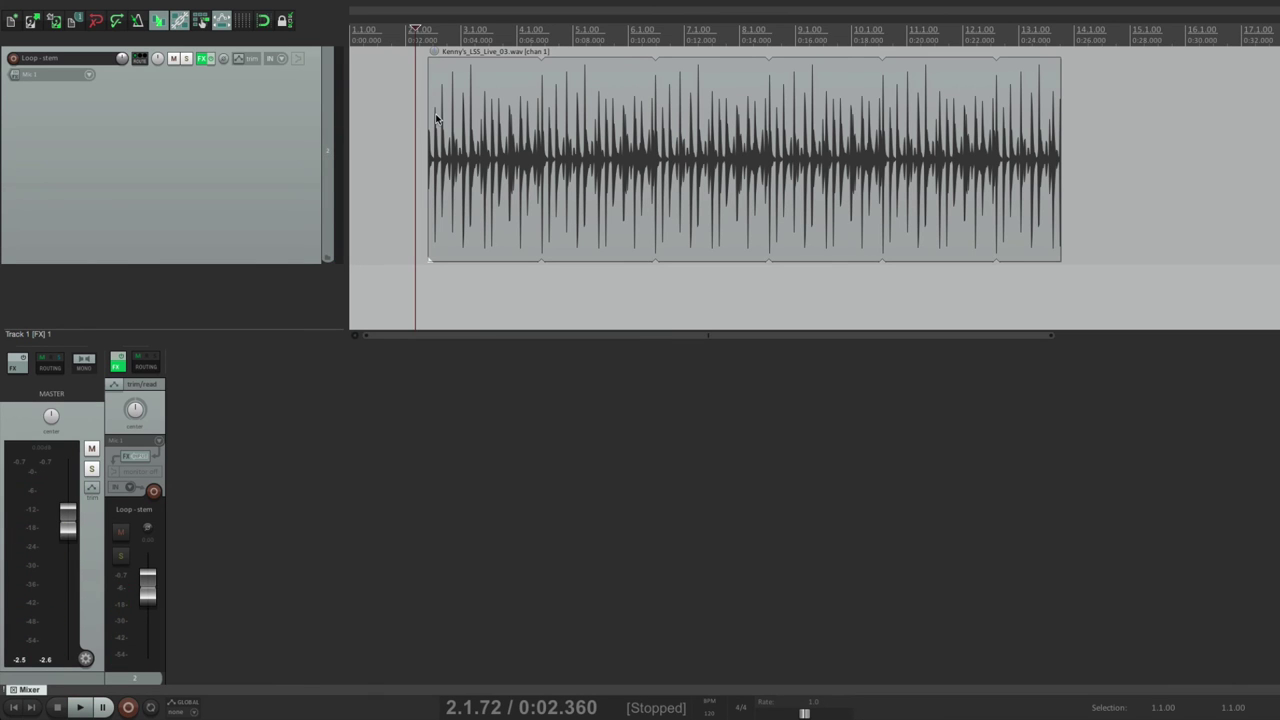
Review the project's pan law setting, then set the Loop - stem track's override to +0.0 dB with gain compensation off.
{"action": "key", "text": "alt+Return"}
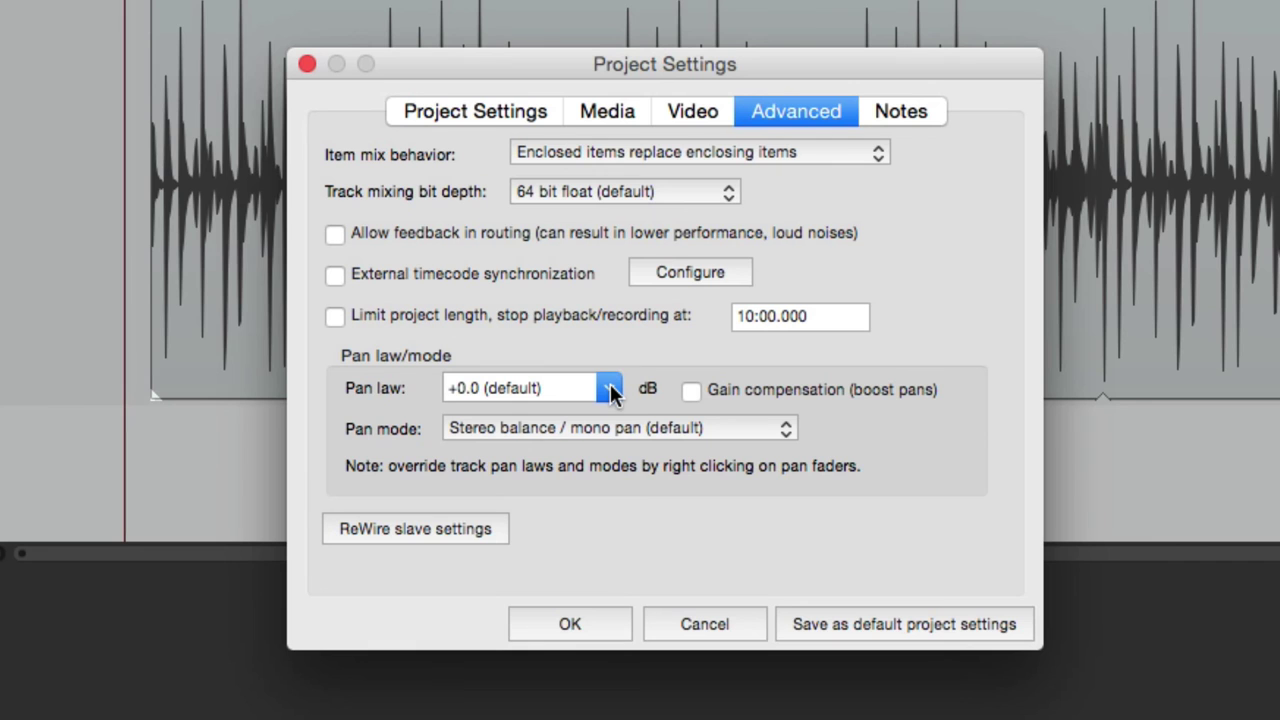
{"action": "left_click", "coordinate": [308, 65]}
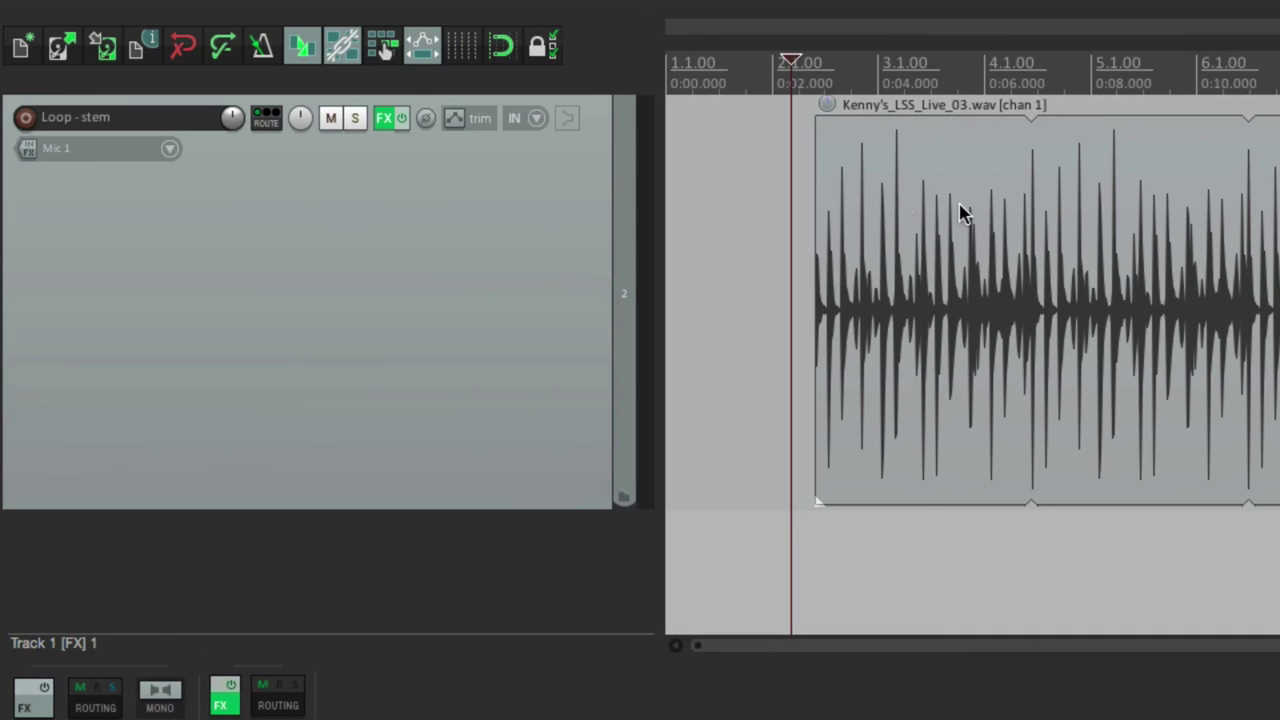
{"action": "right_click", "coordinate": [299, 119]}
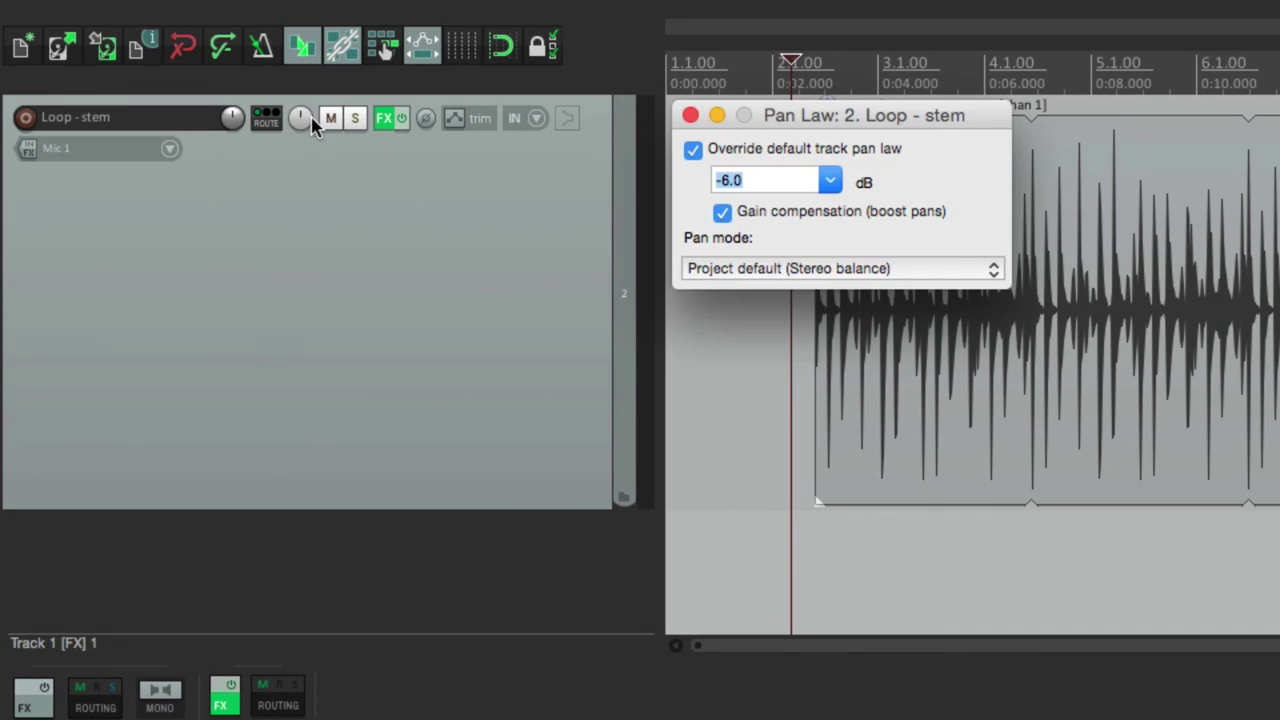
{"action": "left_click", "coordinate": [722, 212]}
{"action": "left_click", "coordinate": [831, 181]}
{"action": "left_click", "coordinate": [786, 199]}
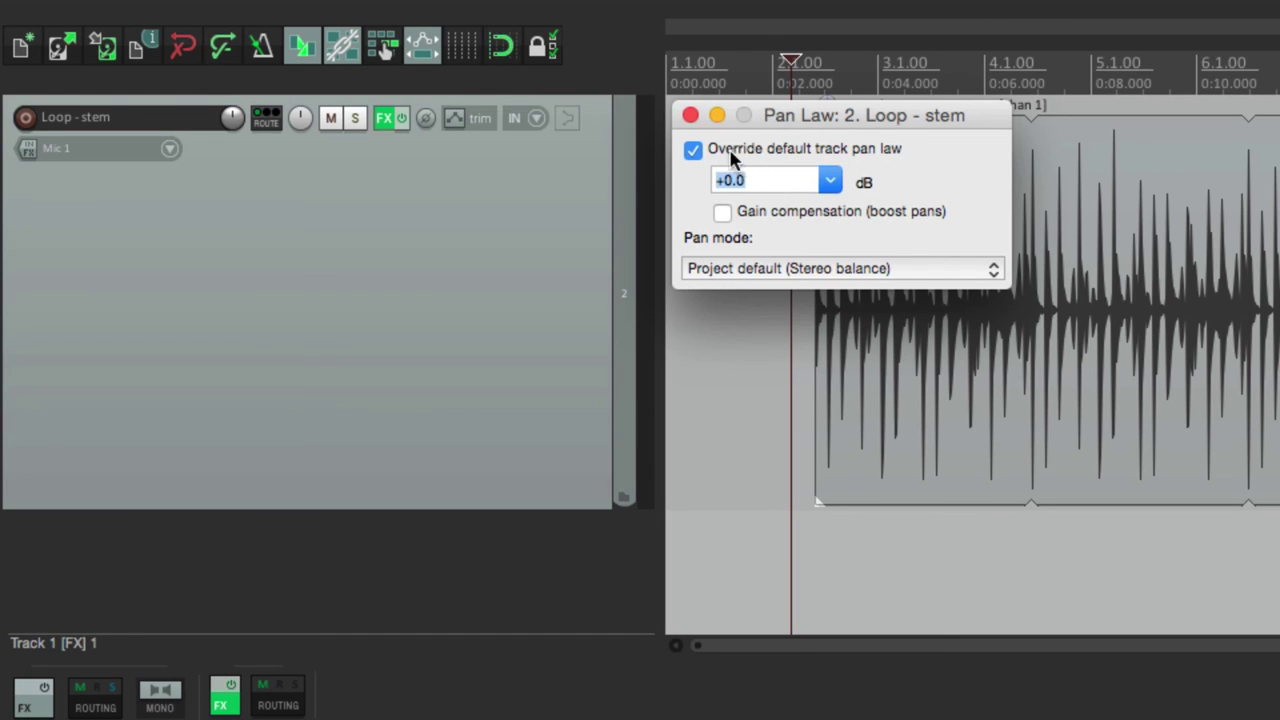
{"action": "left_click", "coordinate": [689, 117]}
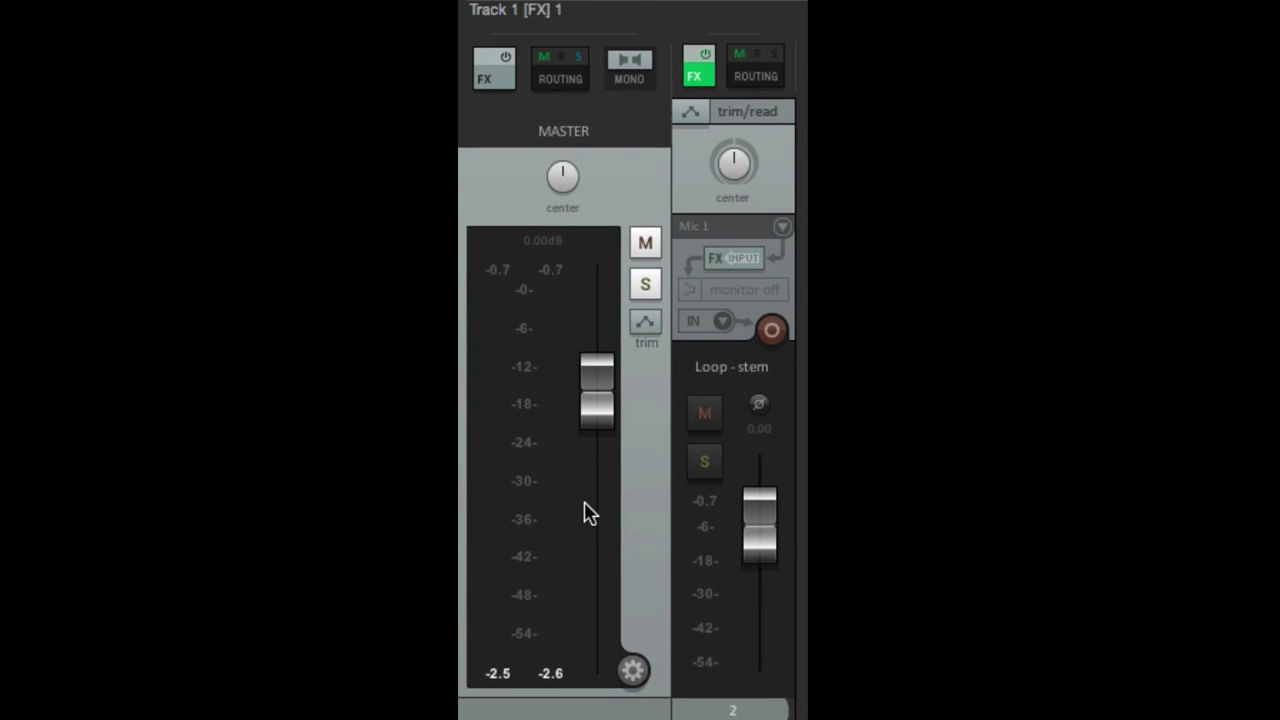
Play the loop with the +0.0 dB track pan law and examine the master peak levels.
{"action": "mouse_move", "coordinate": [247, 537]}
{"action": "key", "text": "space"}
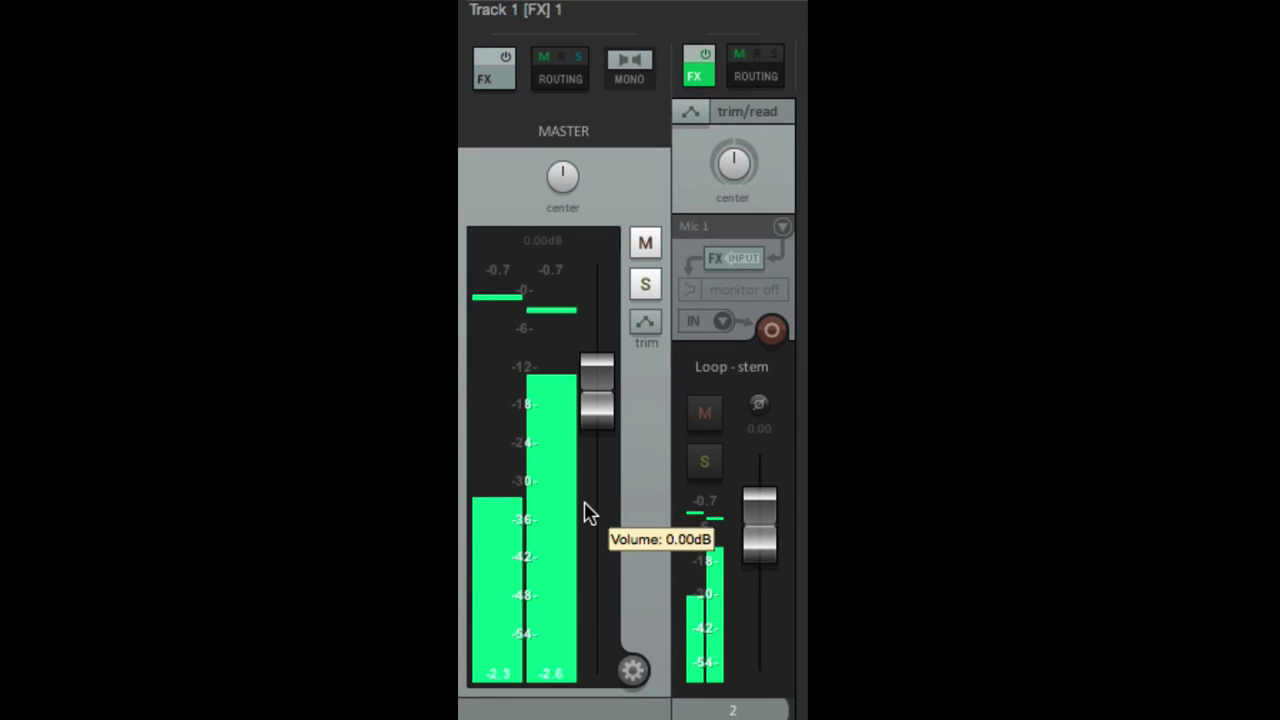
{"action": "key", "text": "space"}
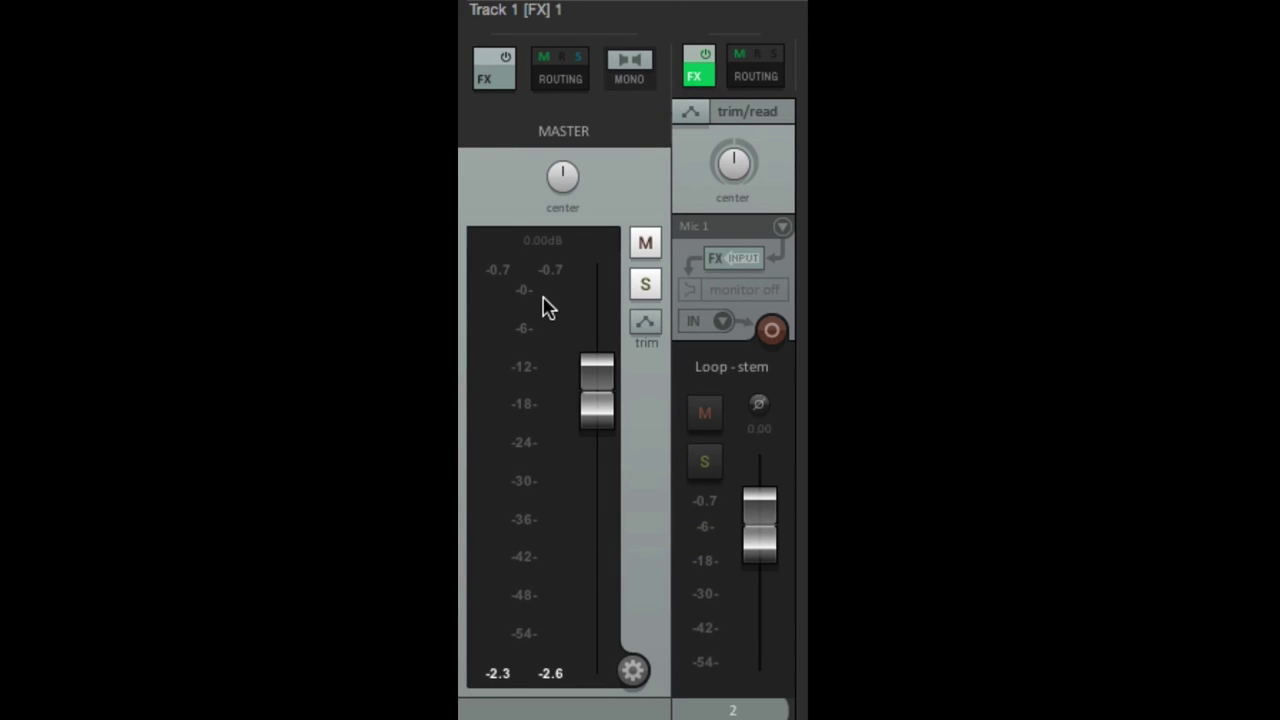
Audition the loop, then set the Loop - stem track's pan law override to -6.0 dB and play the loop again.
{"action": "key", "text": "space"}
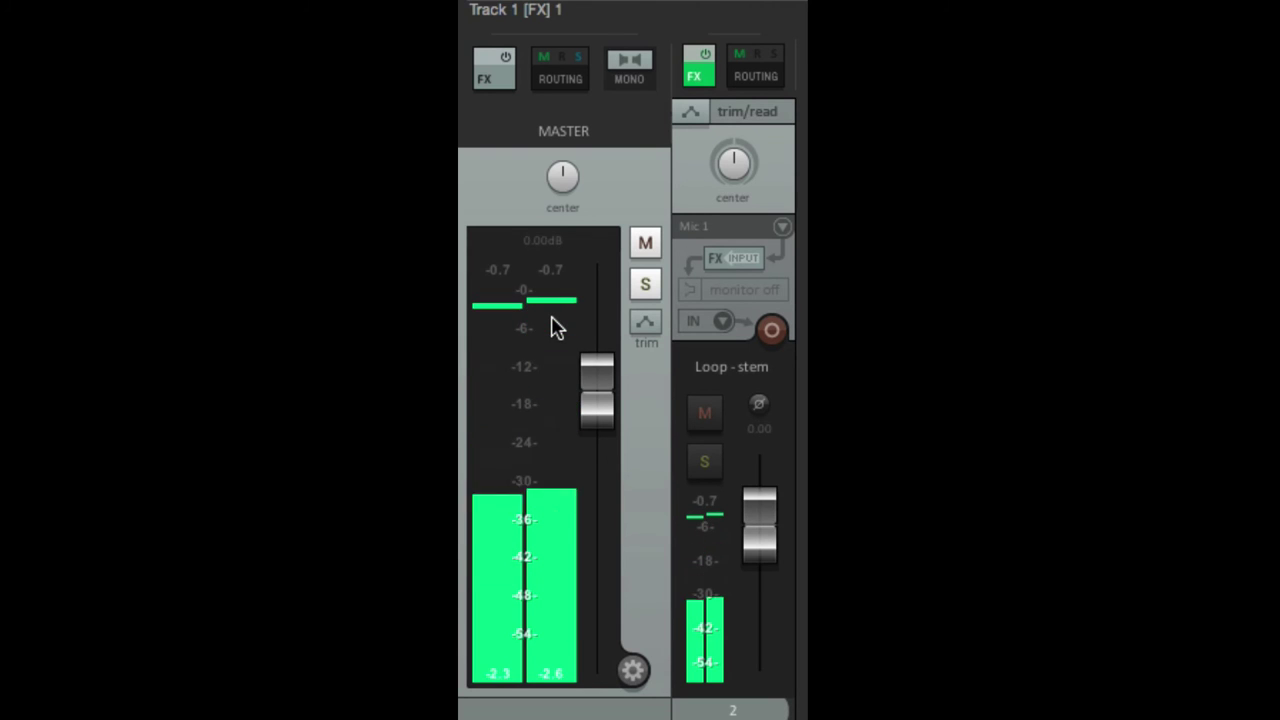
{"action": "key", "text": "space"}
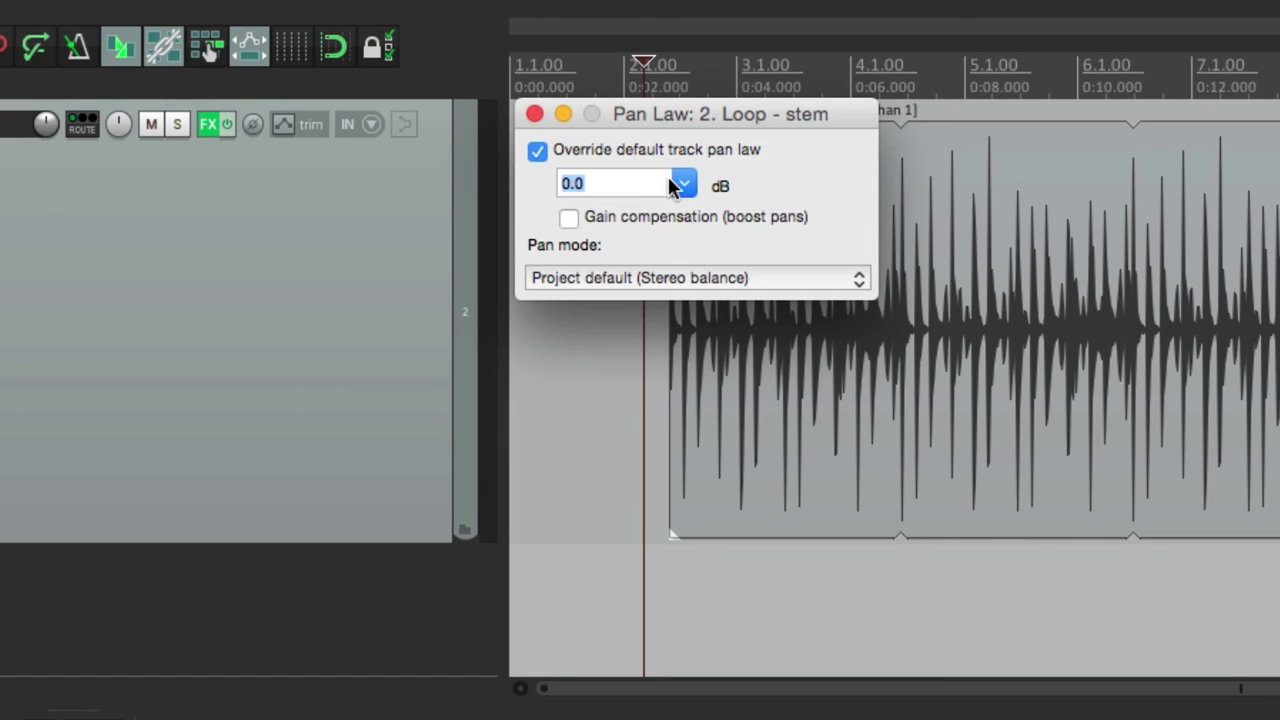
{"action": "left_click", "coordinate": [683, 184]}
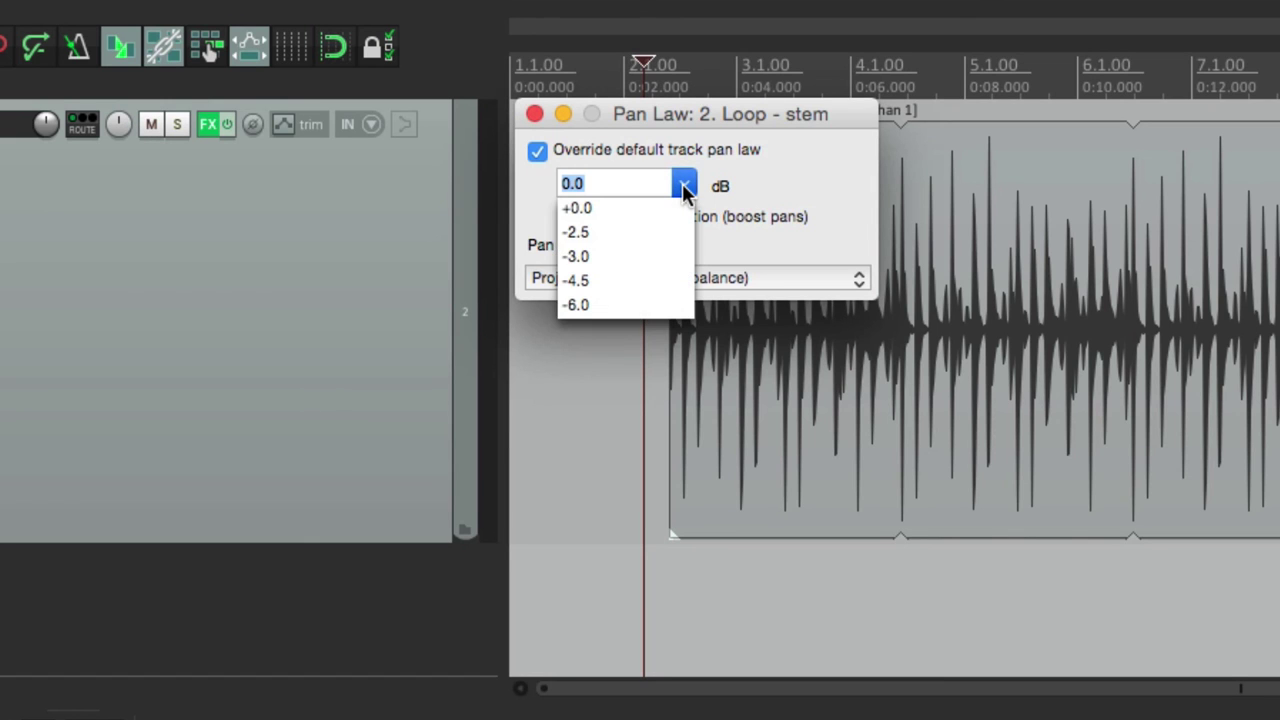
{"action": "left_click", "coordinate": [597, 304]}
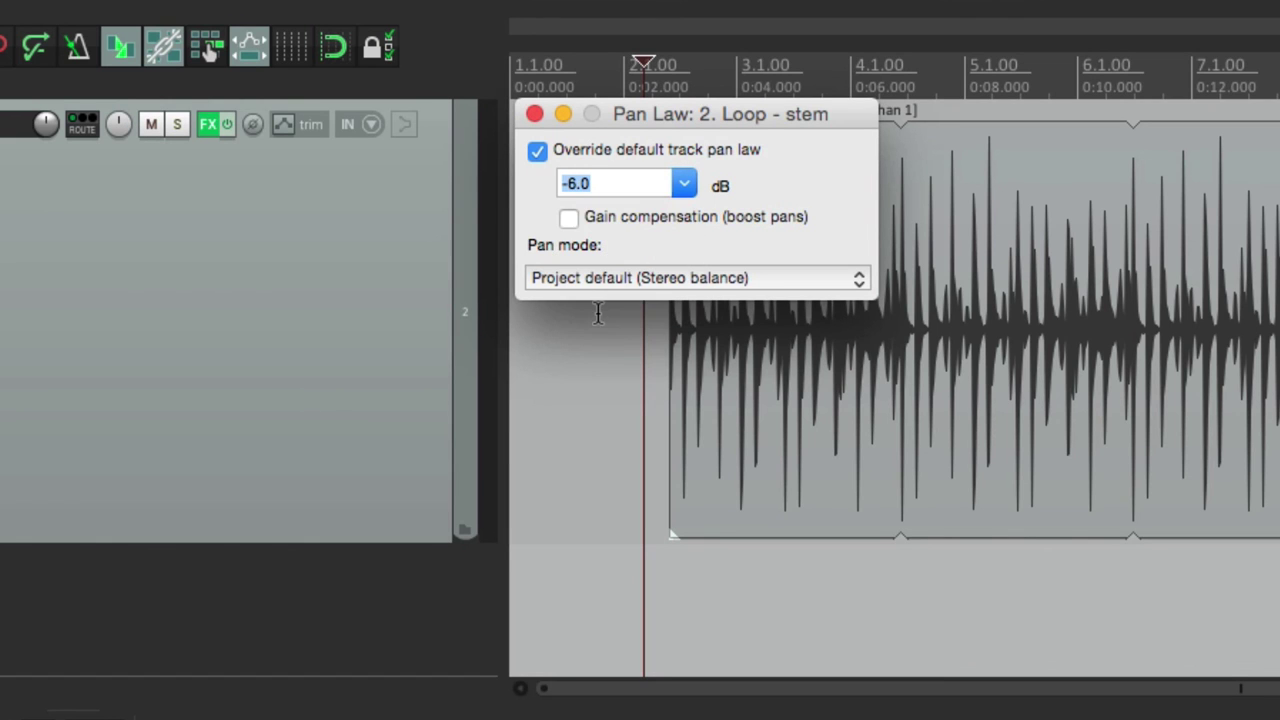
{"action": "left_click", "coordinate": [535, 114]}
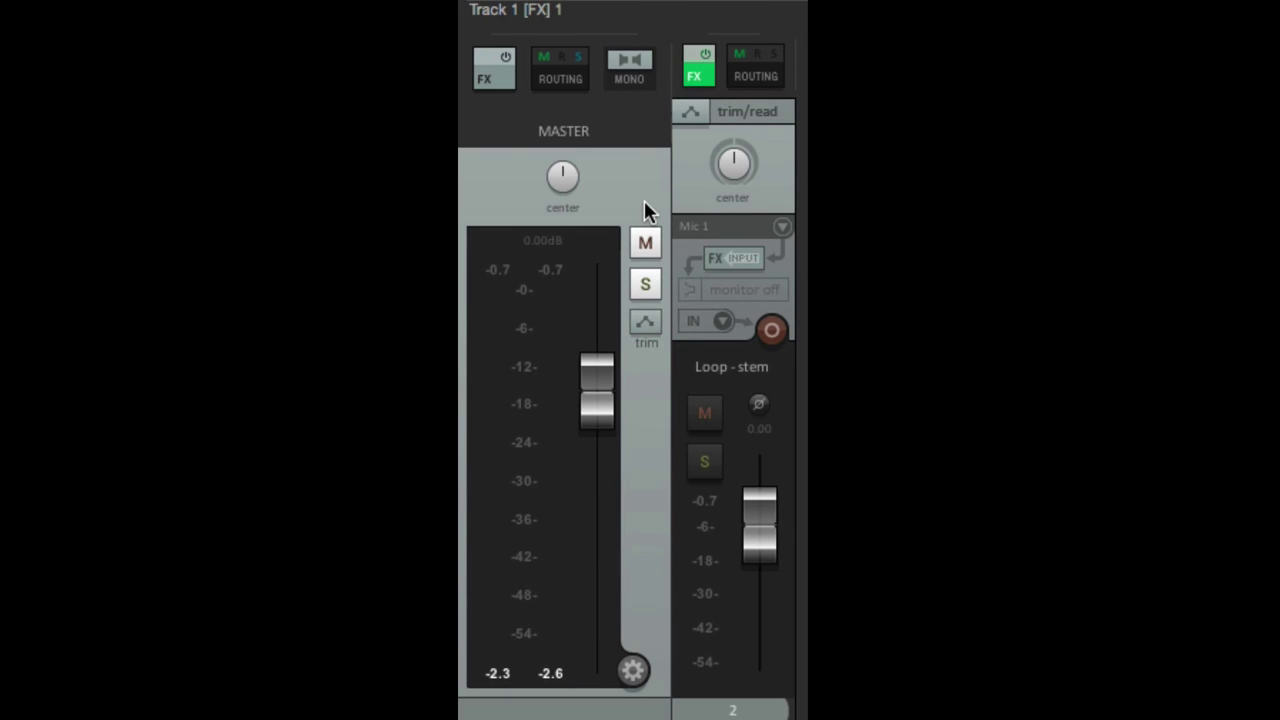
{"action": "key", "text": "space"}
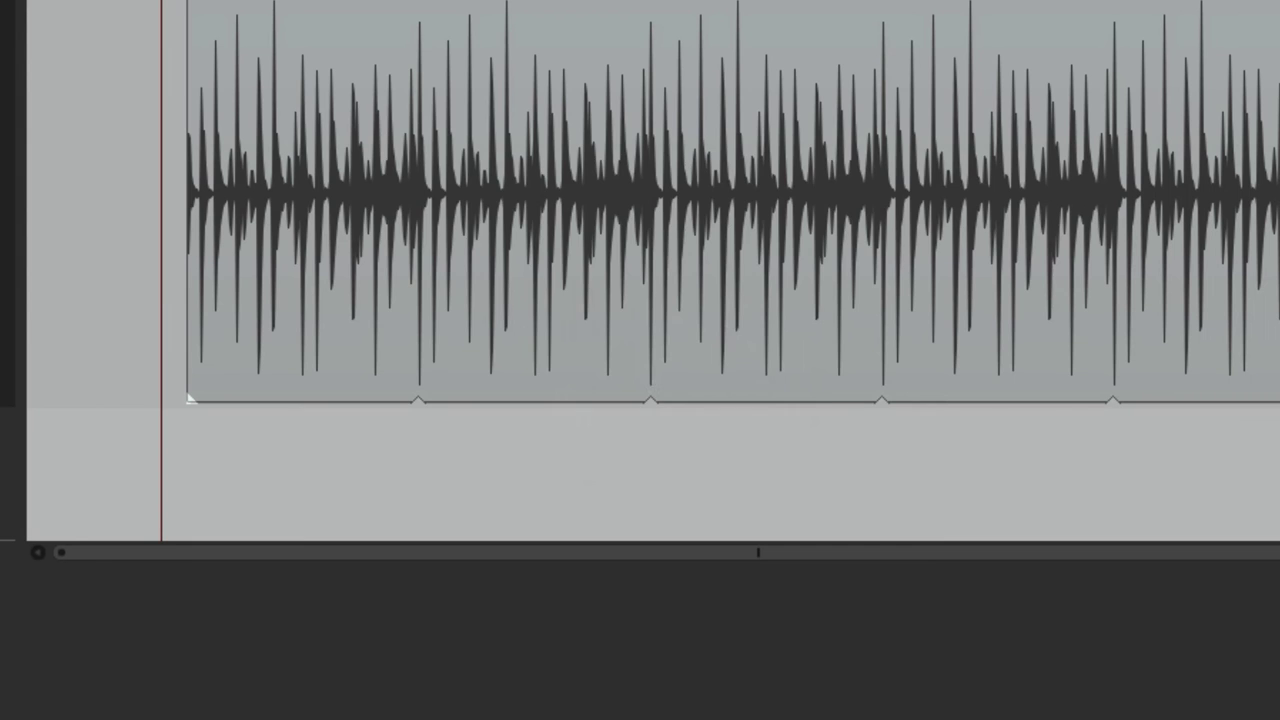
Examine the available pan law values in the project's advanced settings.
{"action": "key", "text": "alt+Return"}
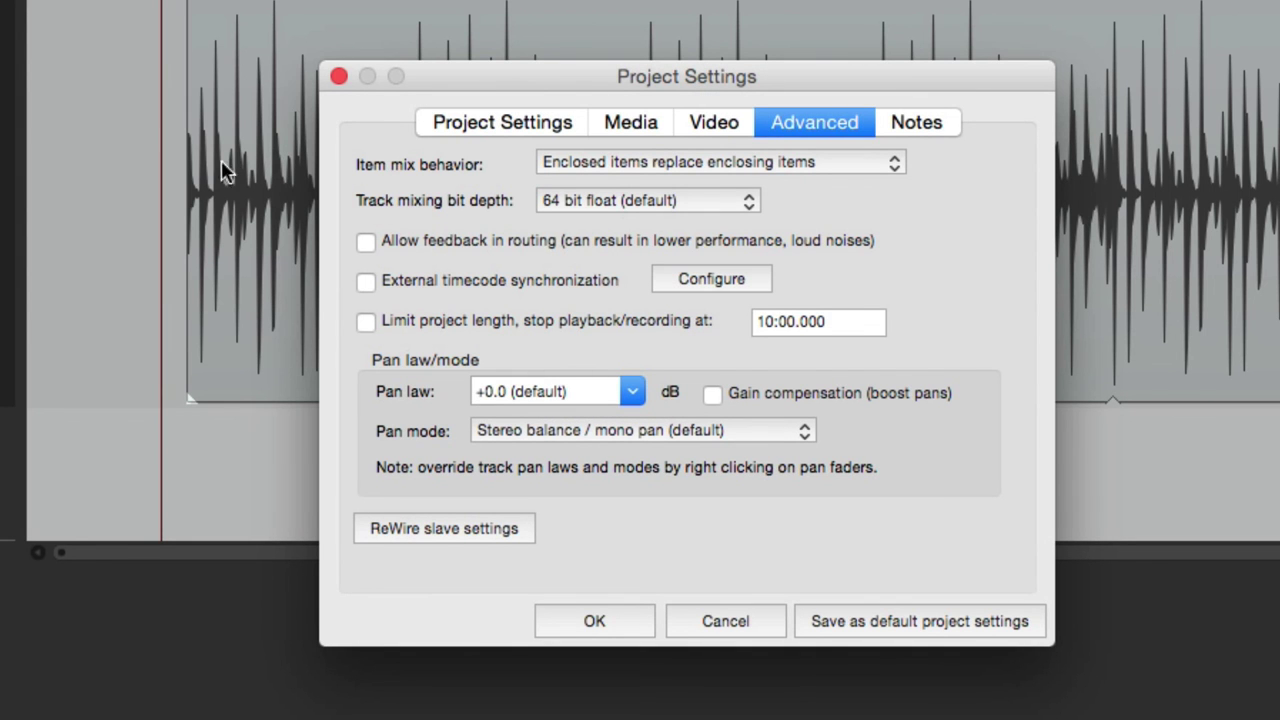
{"action": "left_click", "coordinate": [634, 391]}
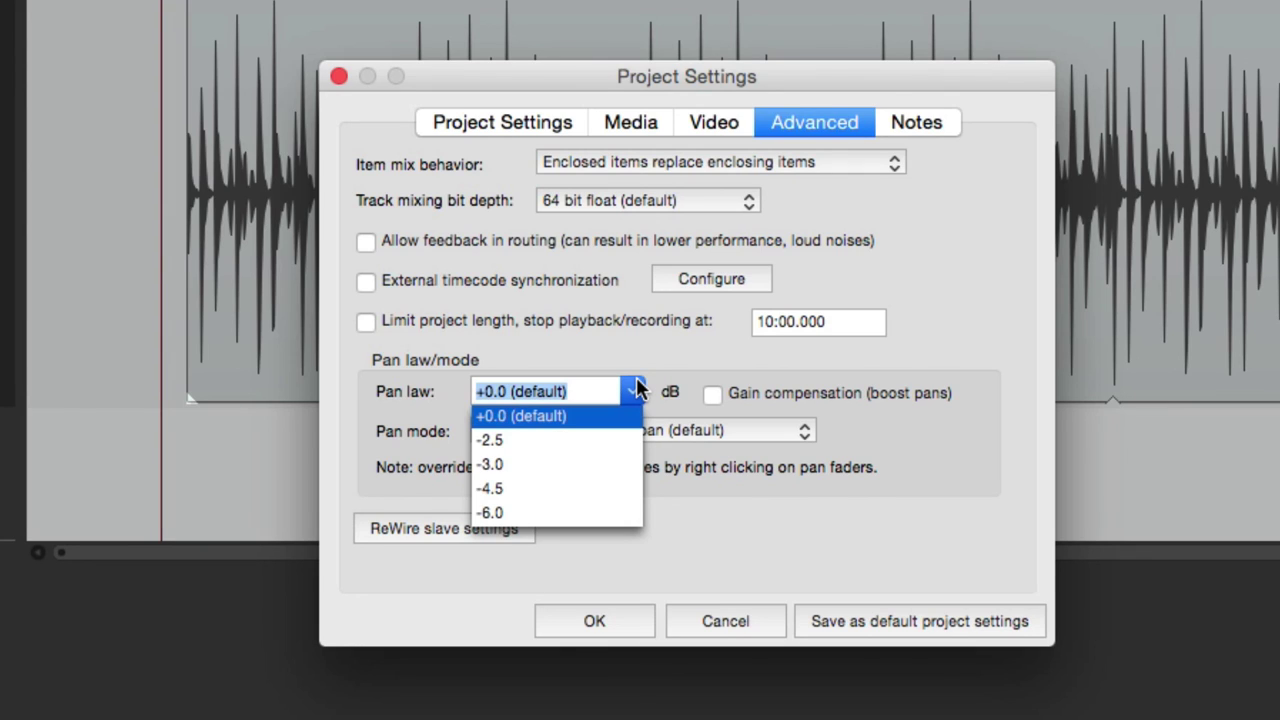
{"action": "left_click", "coordinate": [636, 356]}
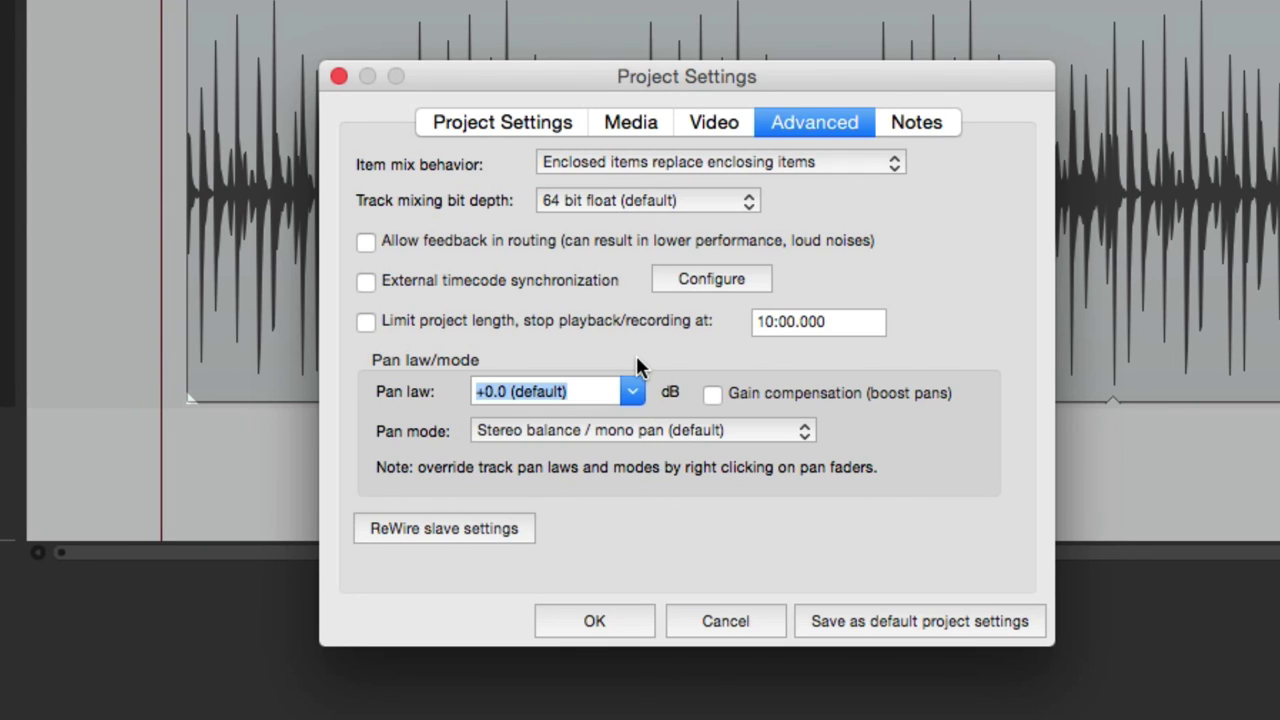